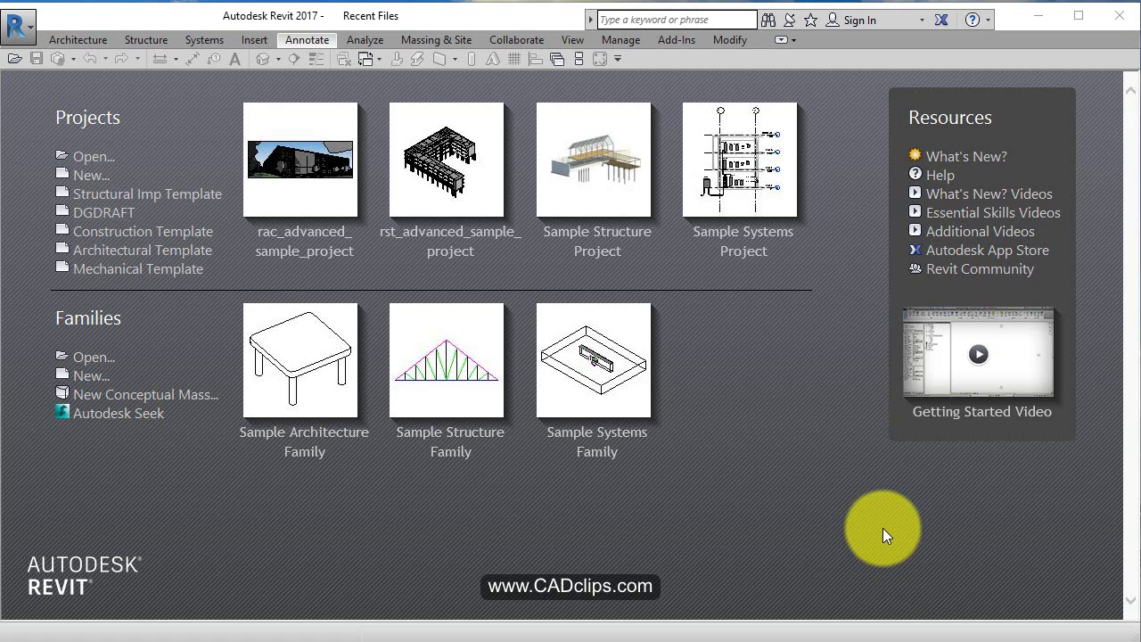
Open the rme_advanced_sample_project.rvt file from Revit's Sample Files folder
left_click(32, 35)
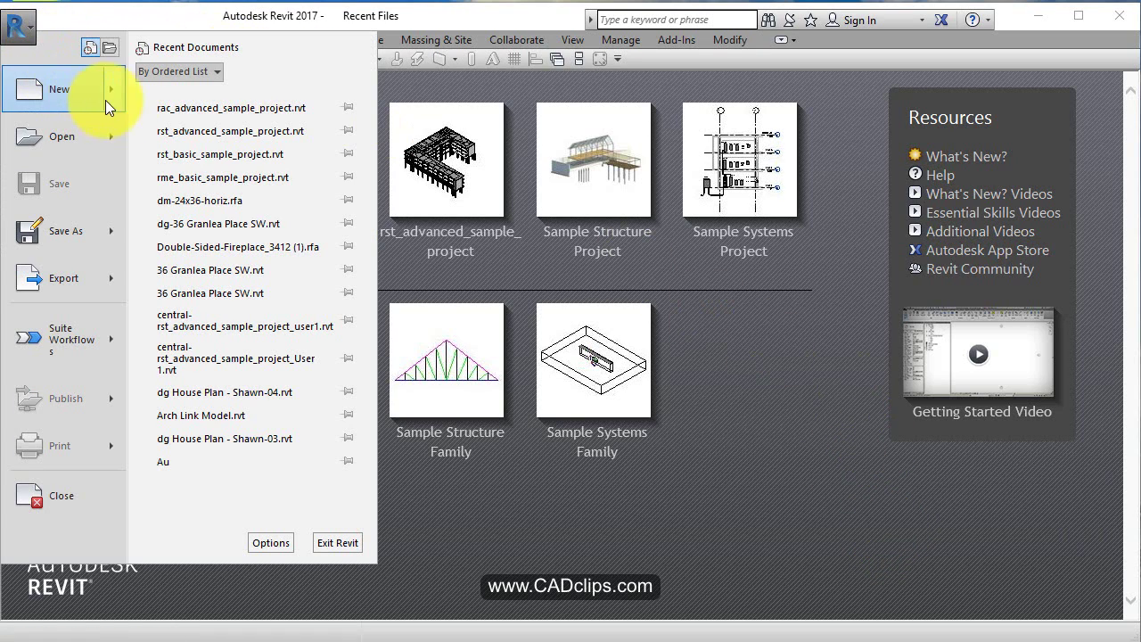
mouse_move(108, 128)
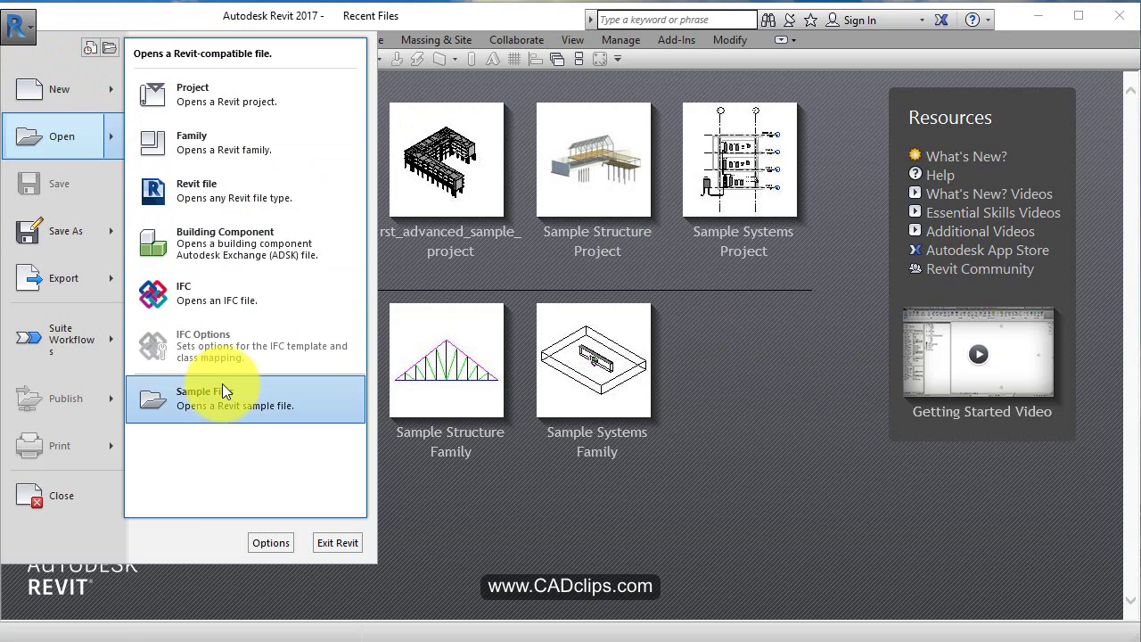
left_click(222, 392)
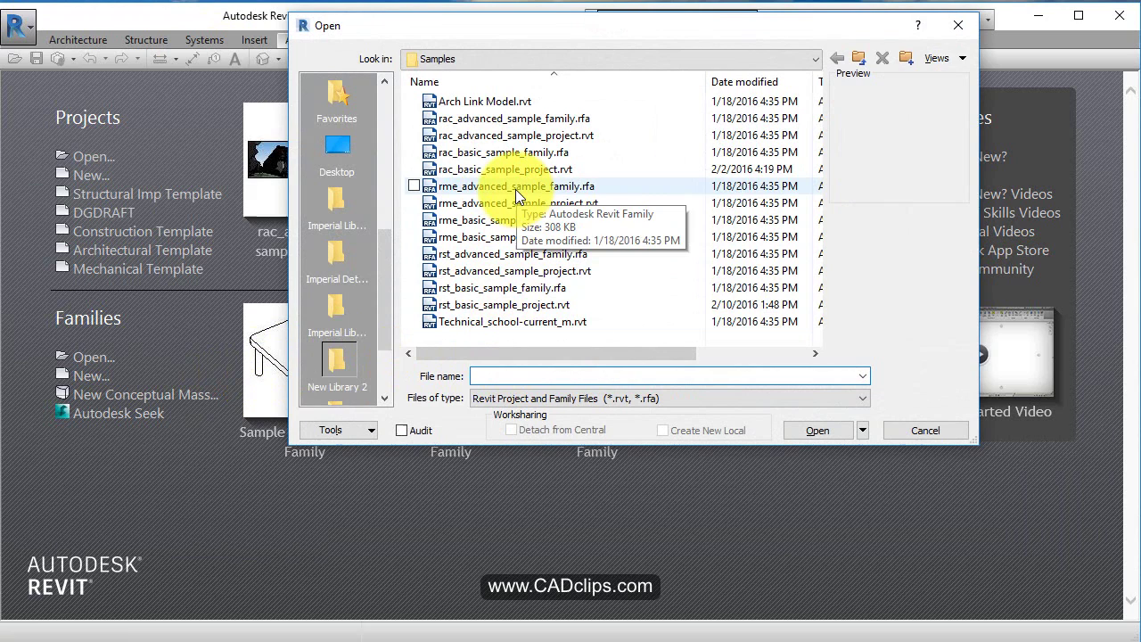
left_click(515, 189)
left_click(513, 200)
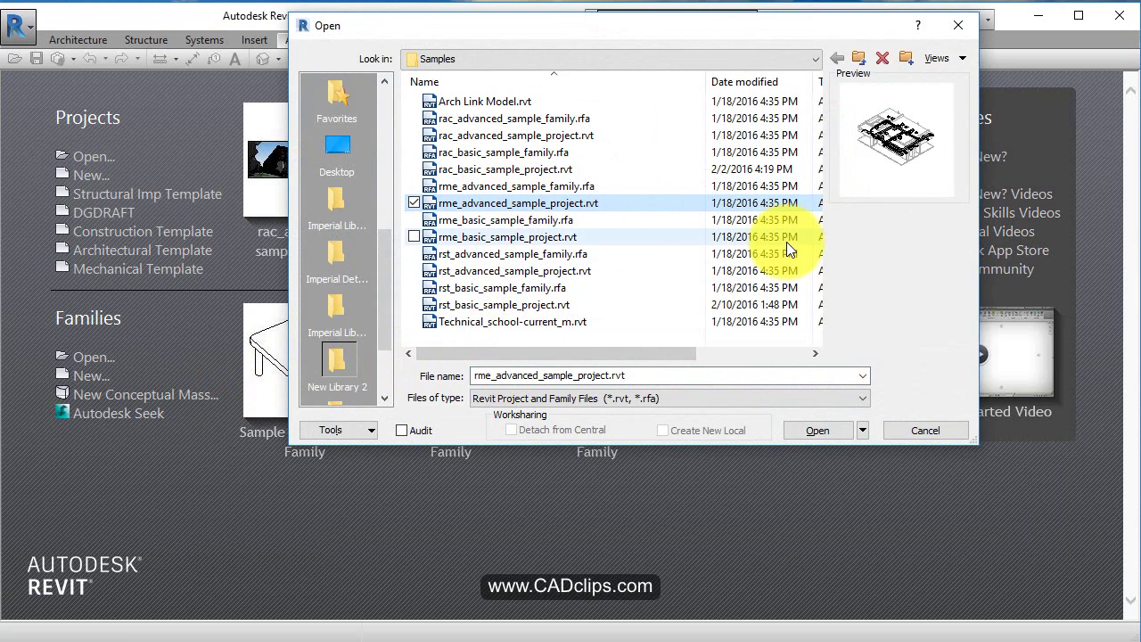
left_click(817, 430)
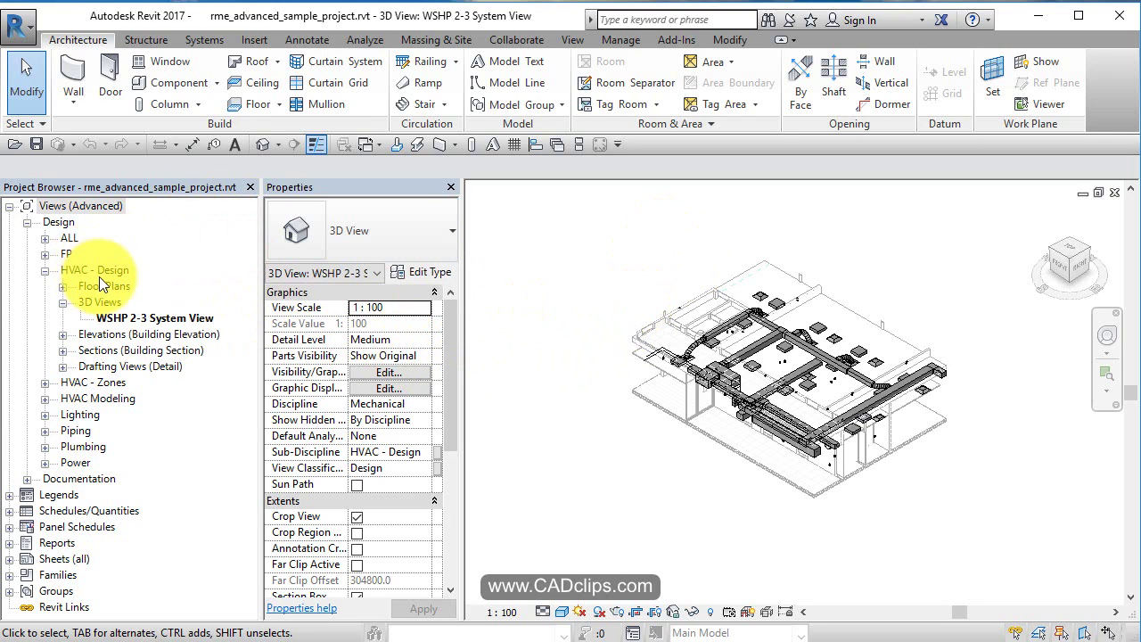
Collapse the Design views and expand Sheets (all) to show sheets E101 through M701
left_click(26, 222)
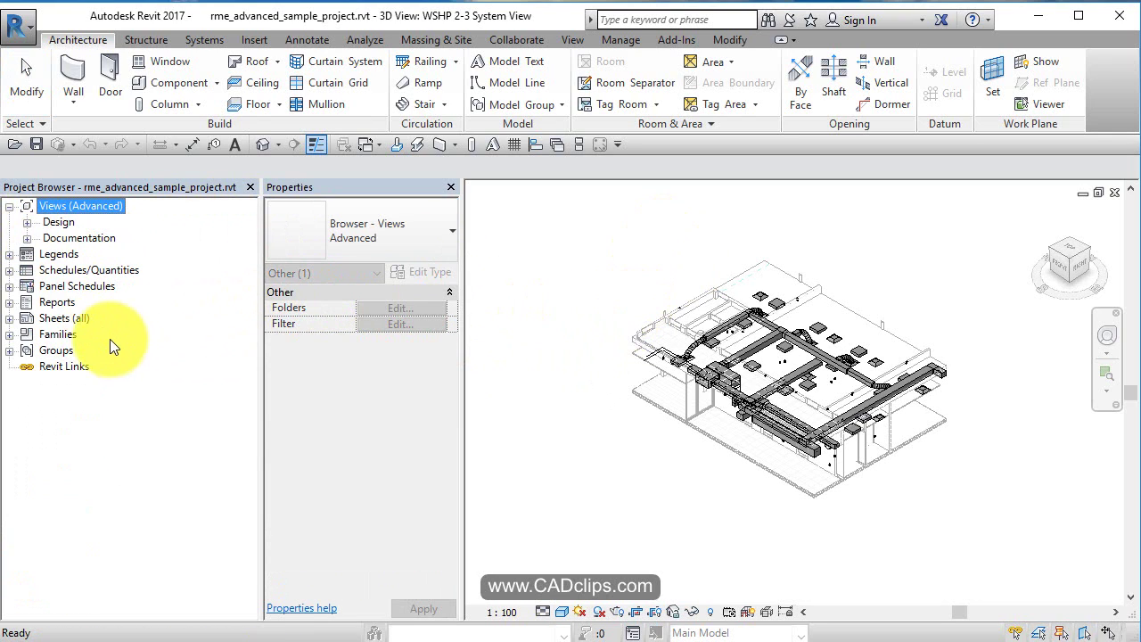
left_click(9, 318)
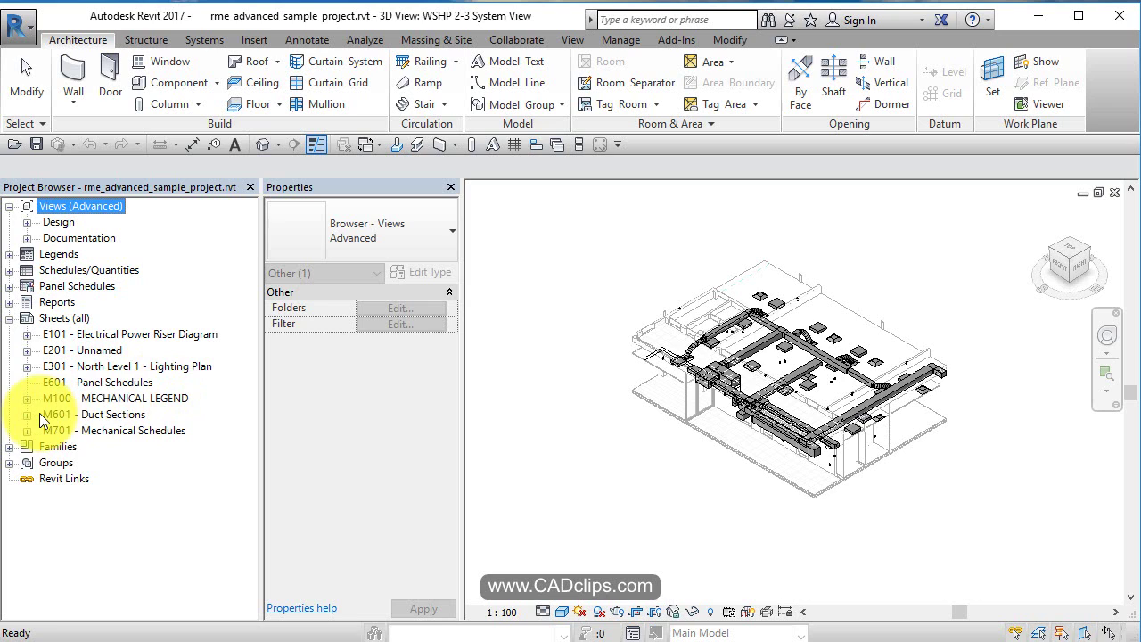
Open sheet M601 - Duct Sections and zoom in on its section viewport
left_click(72, 413)
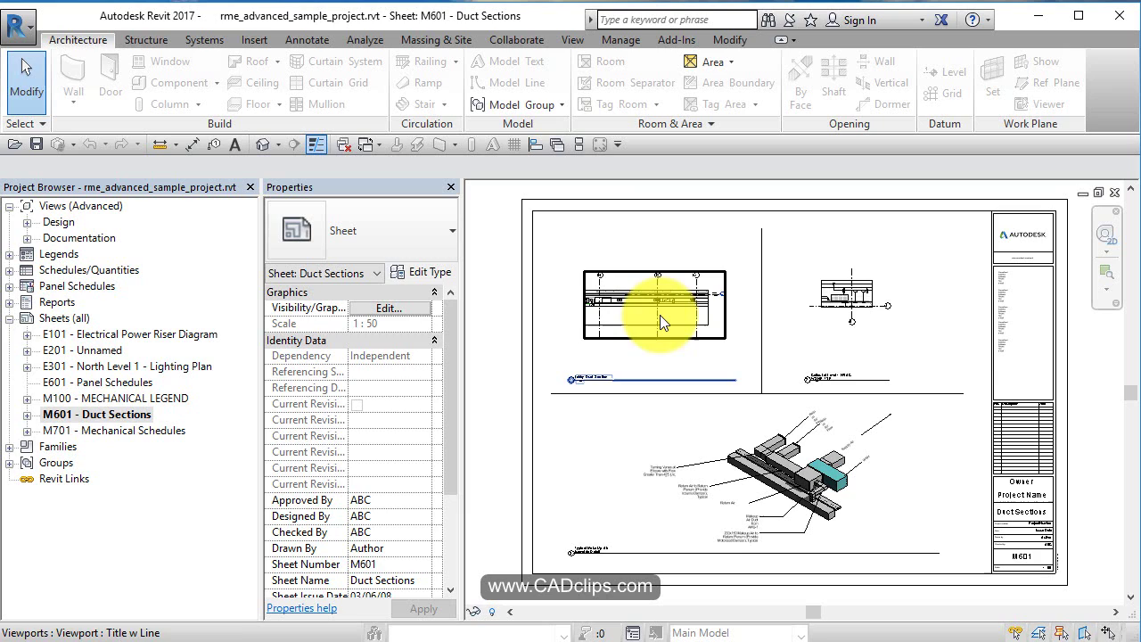
scroll(843, 283, "up", 5)
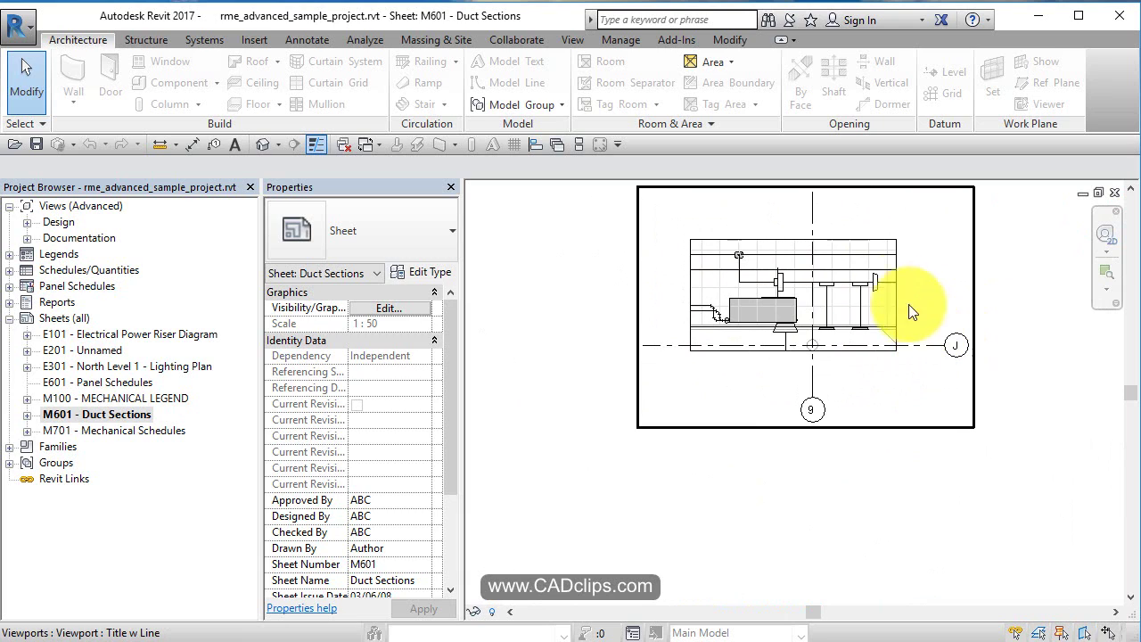
scroll(893, 290, "up", 3)
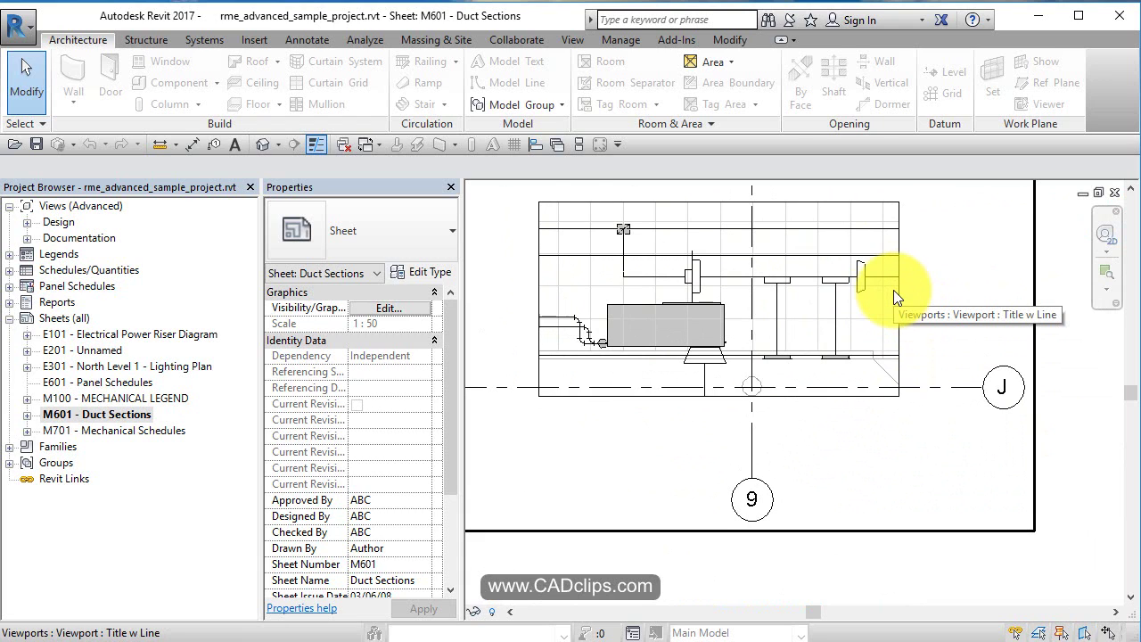
scroll(893, 290, "down", 1)
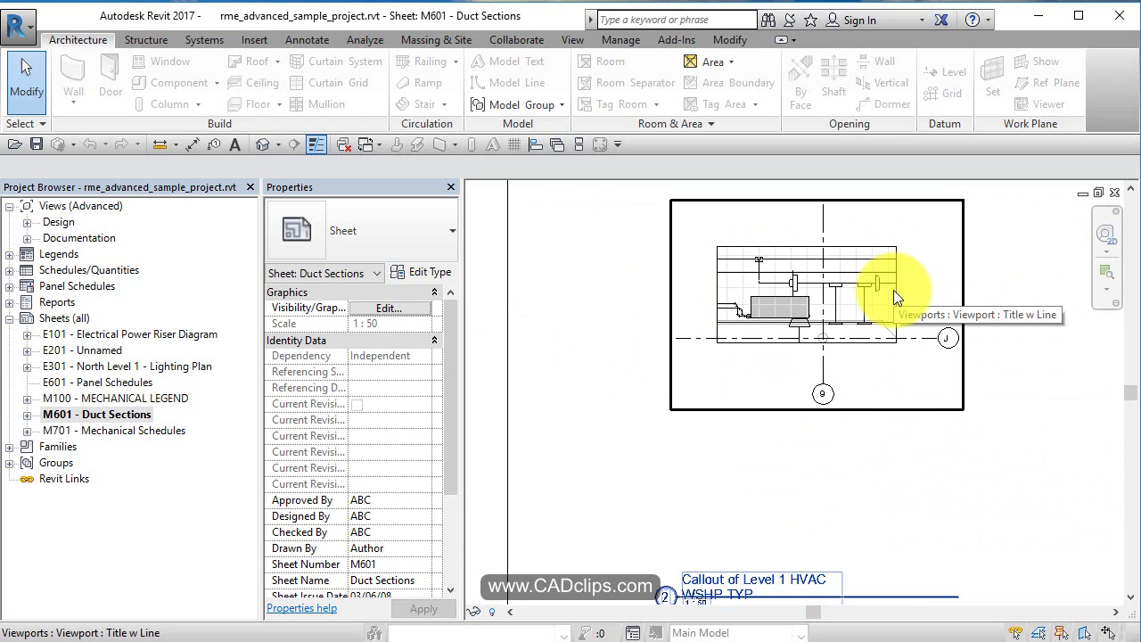
scroll(844, 412, "up", 1)
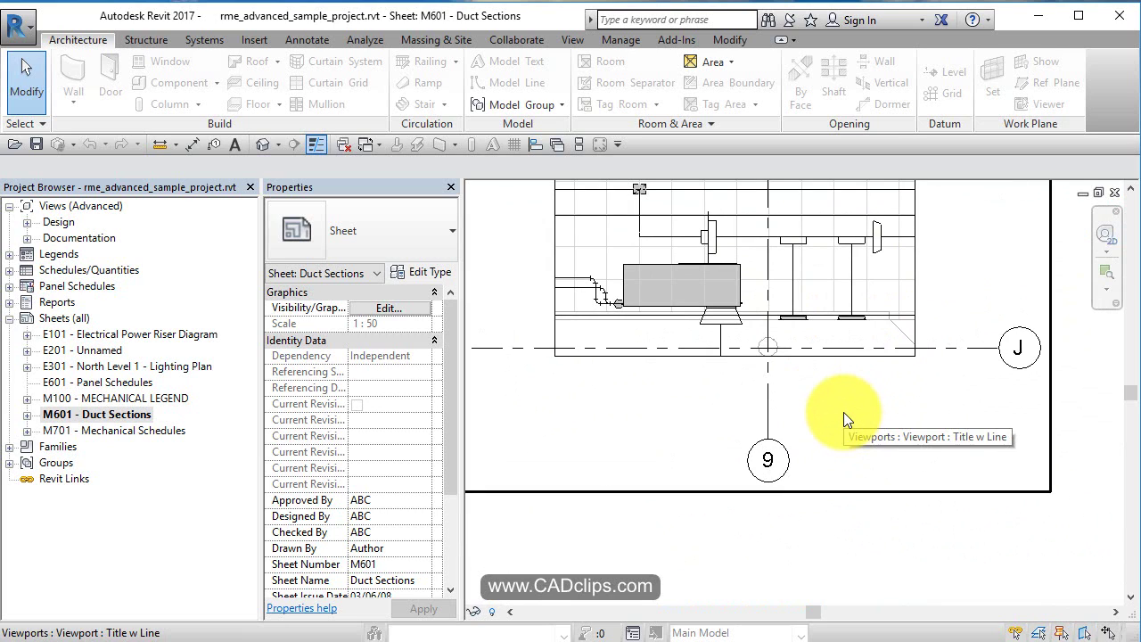
scroll(844, 412, "down", 3)
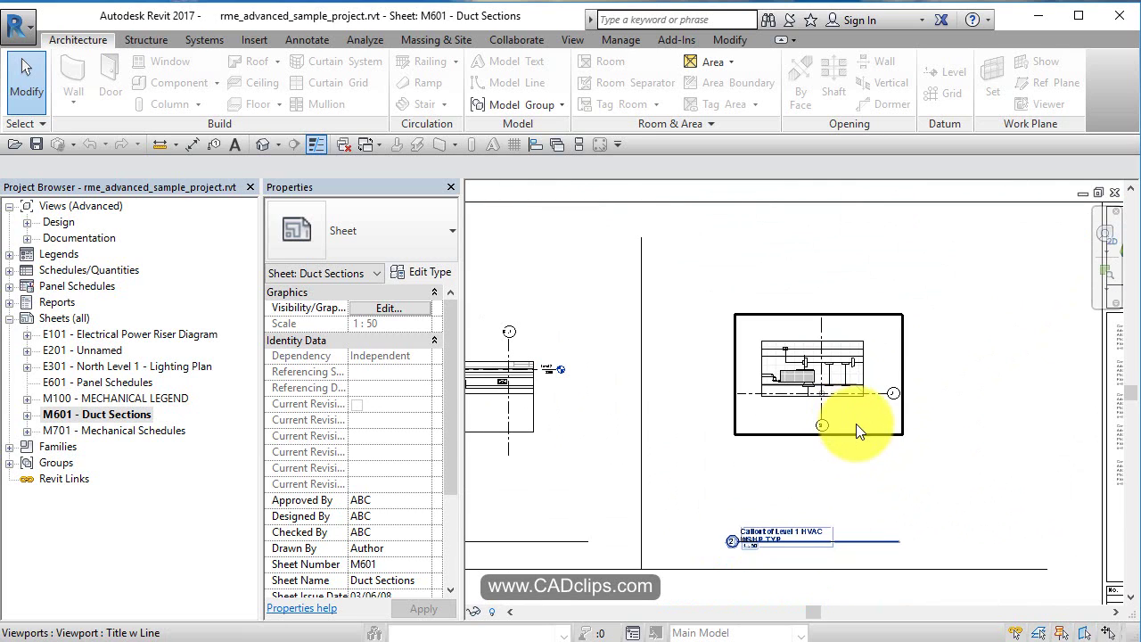
scroll(807, 548, "up", 3)
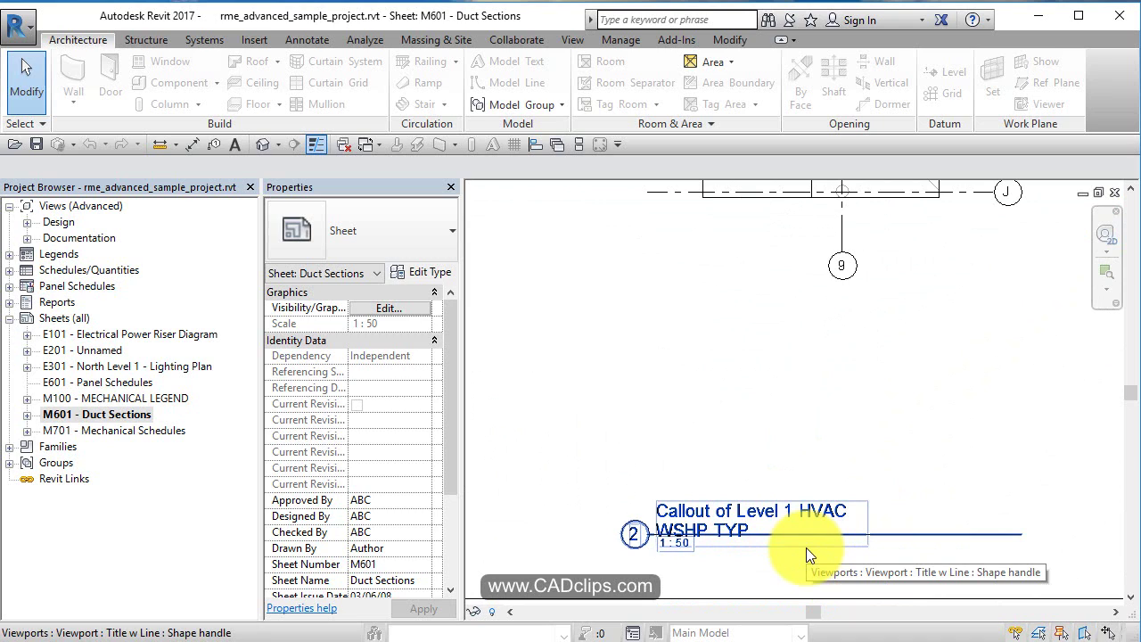
scroll(806, 548, "down", 1)
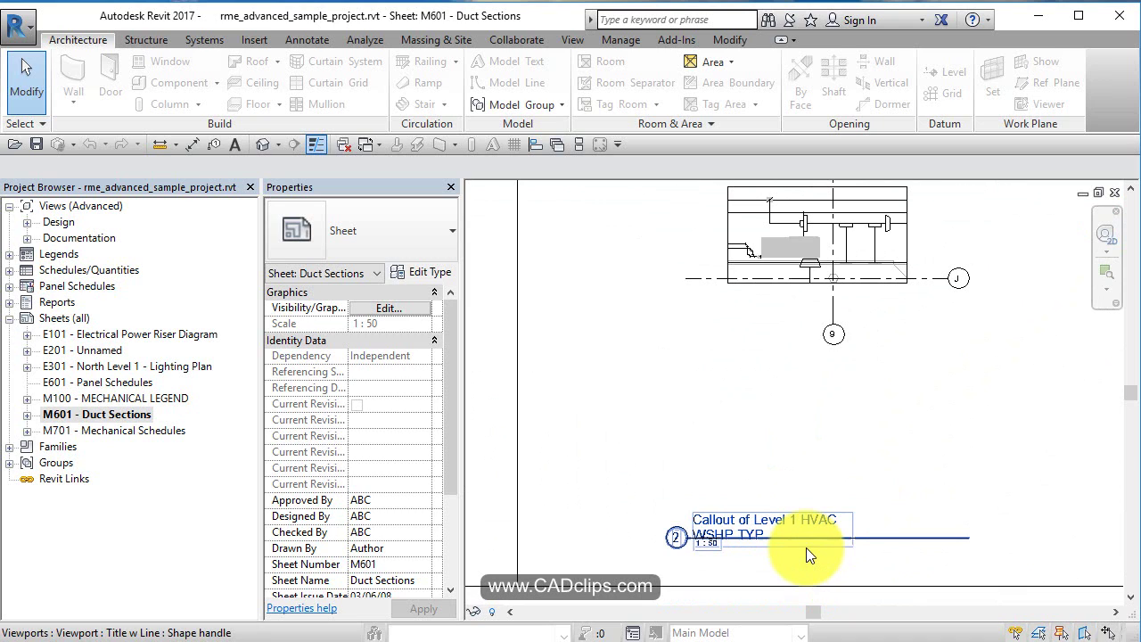
scroll(833, 323, "down", 2)
Pan across the sheet to reveal the 3D duct view and the title block
middle_click_drag(813, 377, 808, 476)
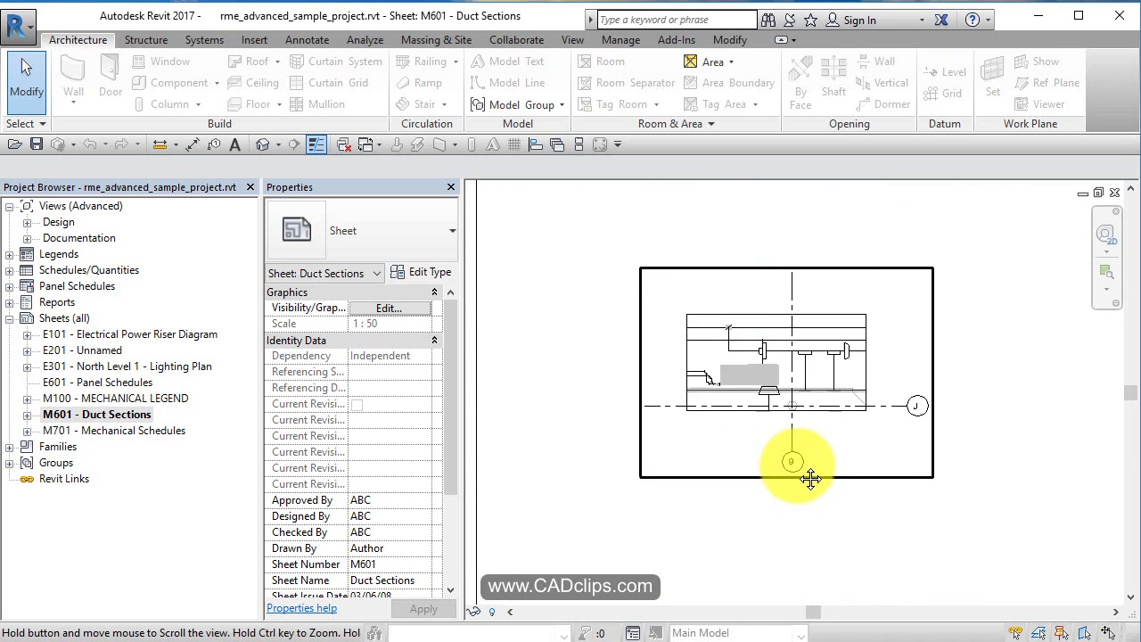
scroll(876, 434, "down", 2)
scroll(877, 427, "down", 1)
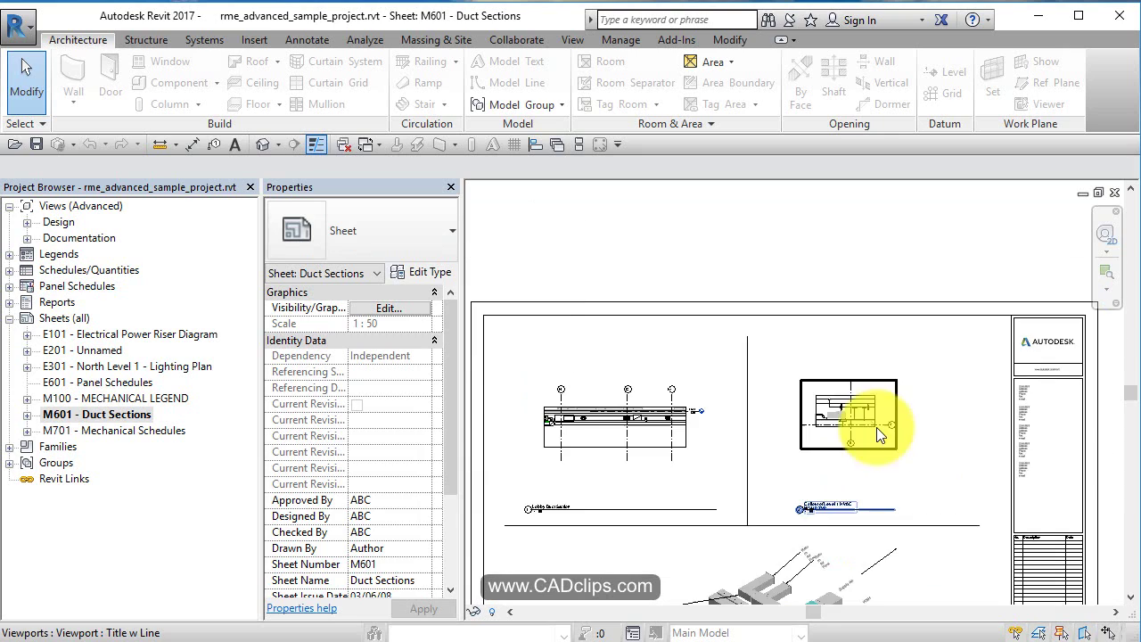
middle_click_drag(876, 427, 768, 329)
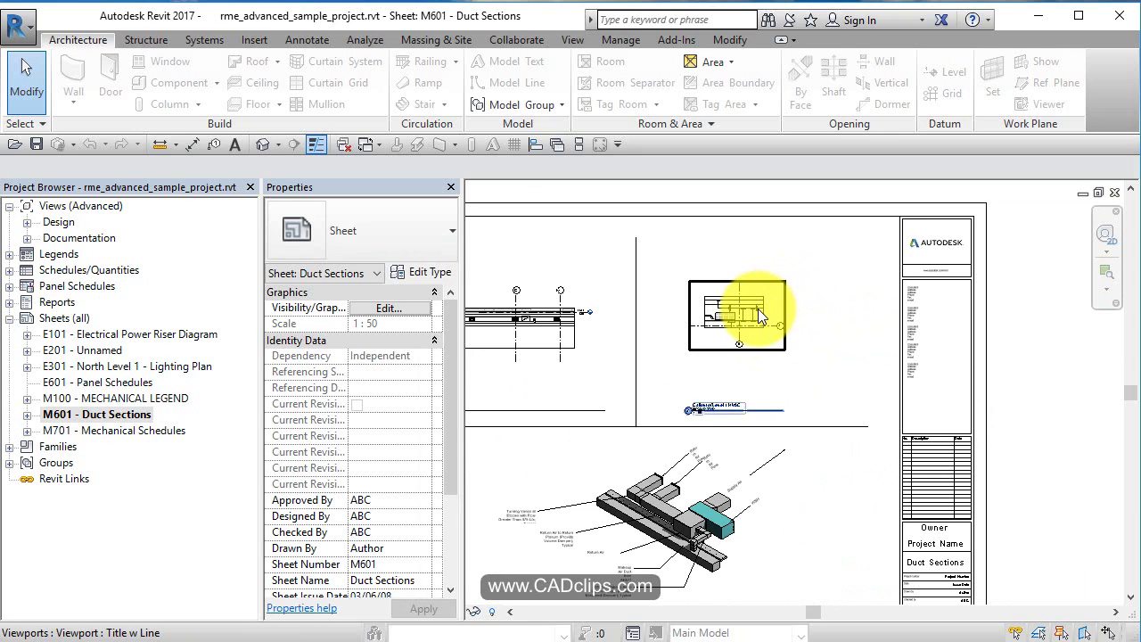
Set the Level 1 HVAC callout viewport's view scale to 1 : 20
left_click(758, 308)
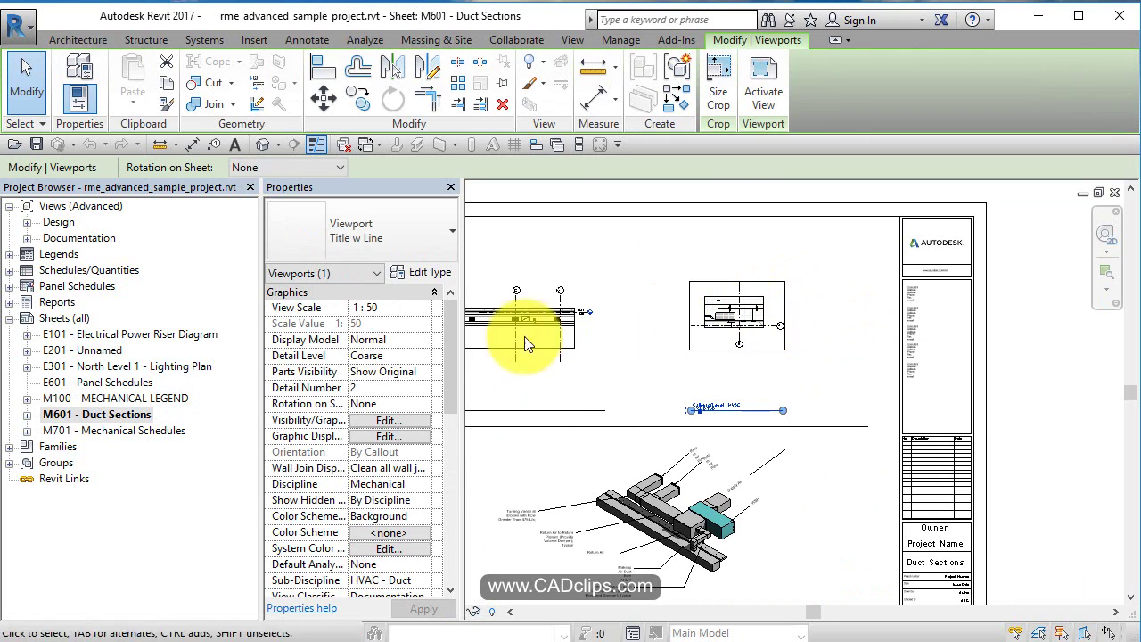
left_click_drag(450, 339, 436, 283)
left_click(418, 306)
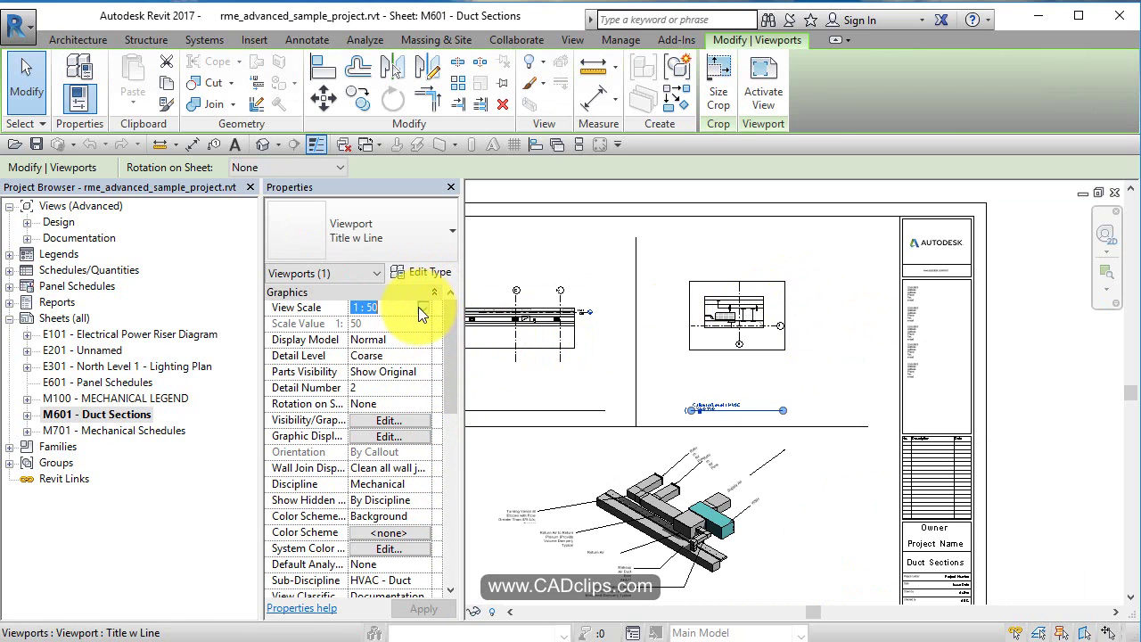
left_click(422, 306)
left_click(423, 325)
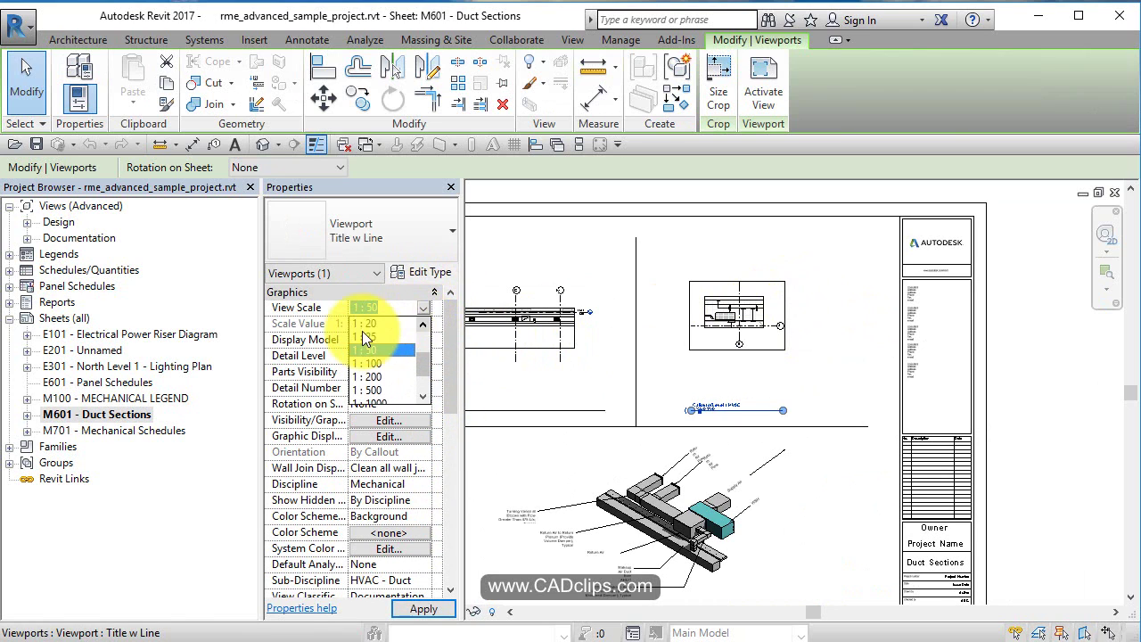
left_click(381, 325)
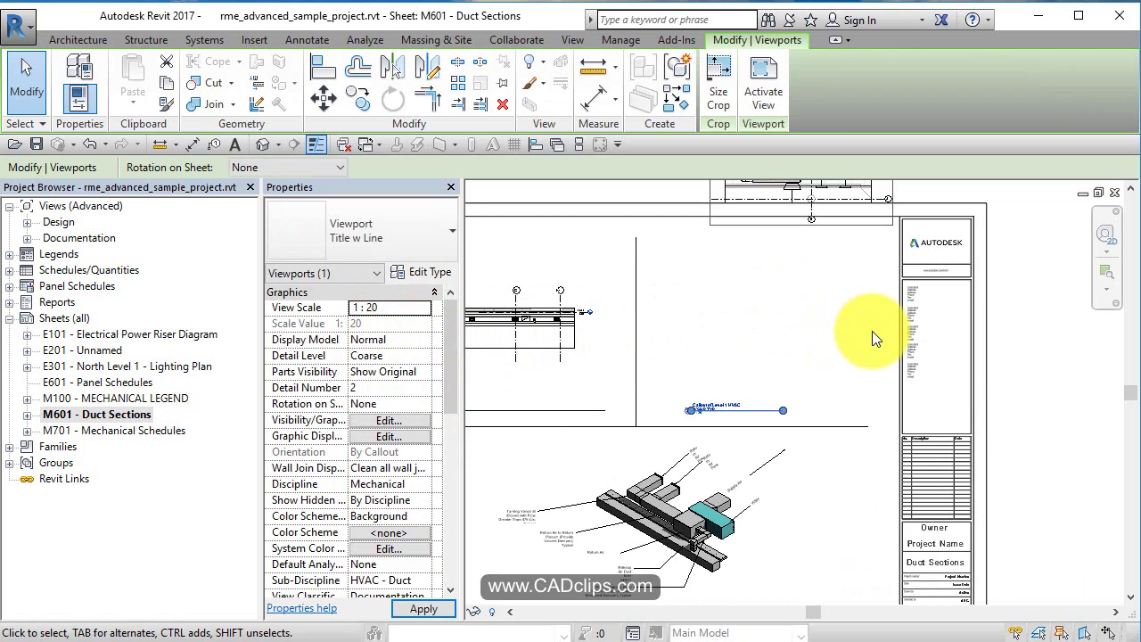
Move the enlarged callout viewport lower on the sheet and recentre the view on it
middle_click_drag(880, 365, 883, 424)
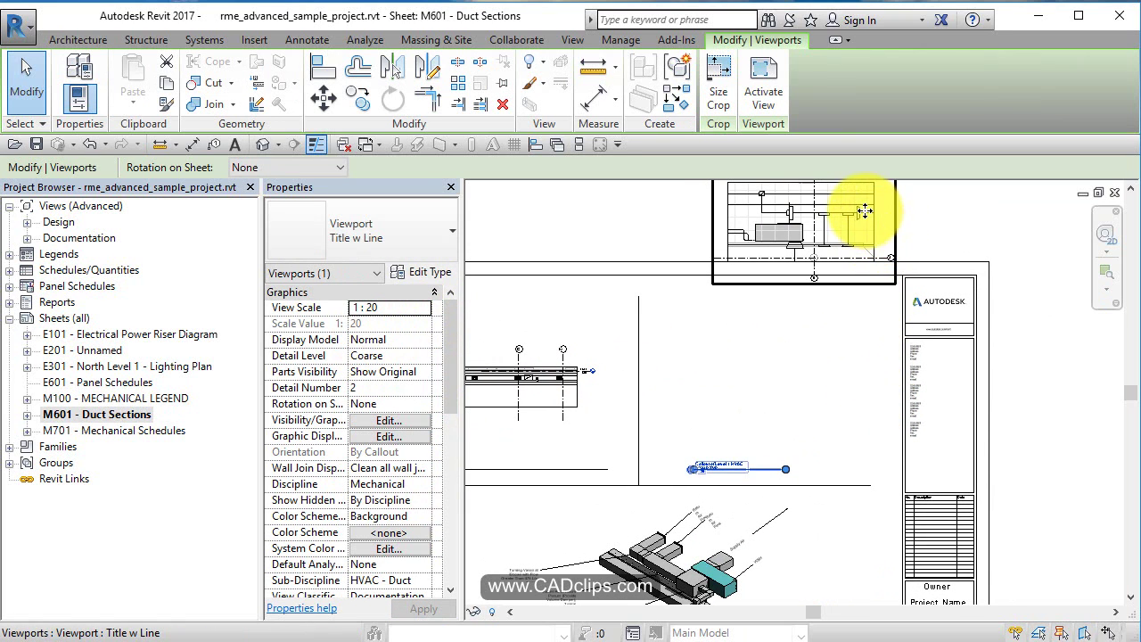
left_click_drag(862, 207, 871, 365)
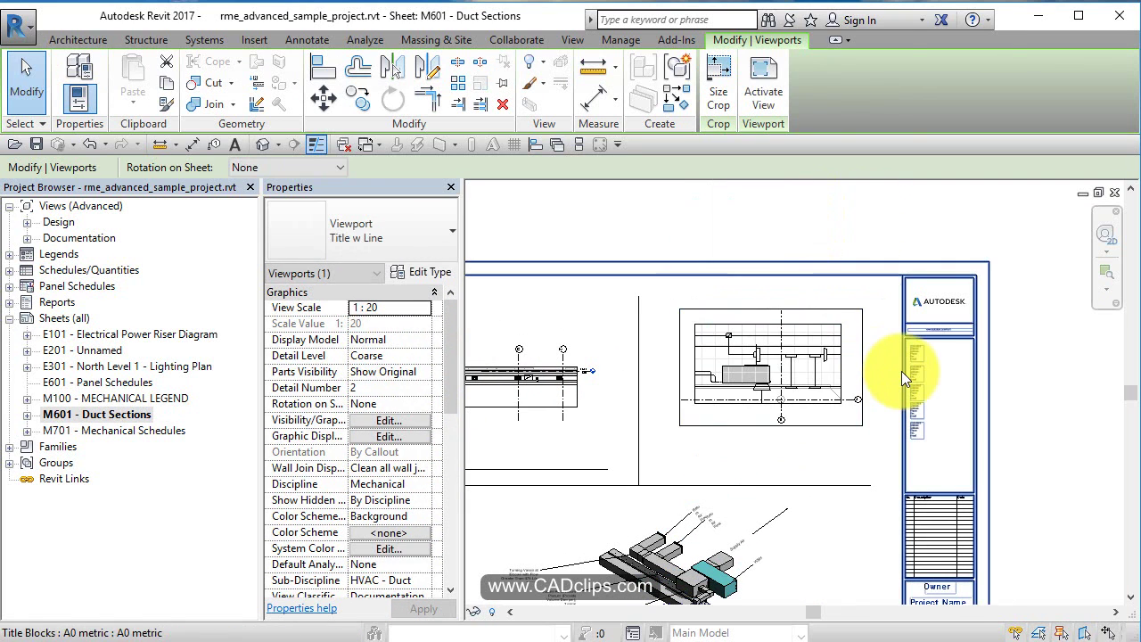
key("Escape")
scroll(808, 370, "up", 4)
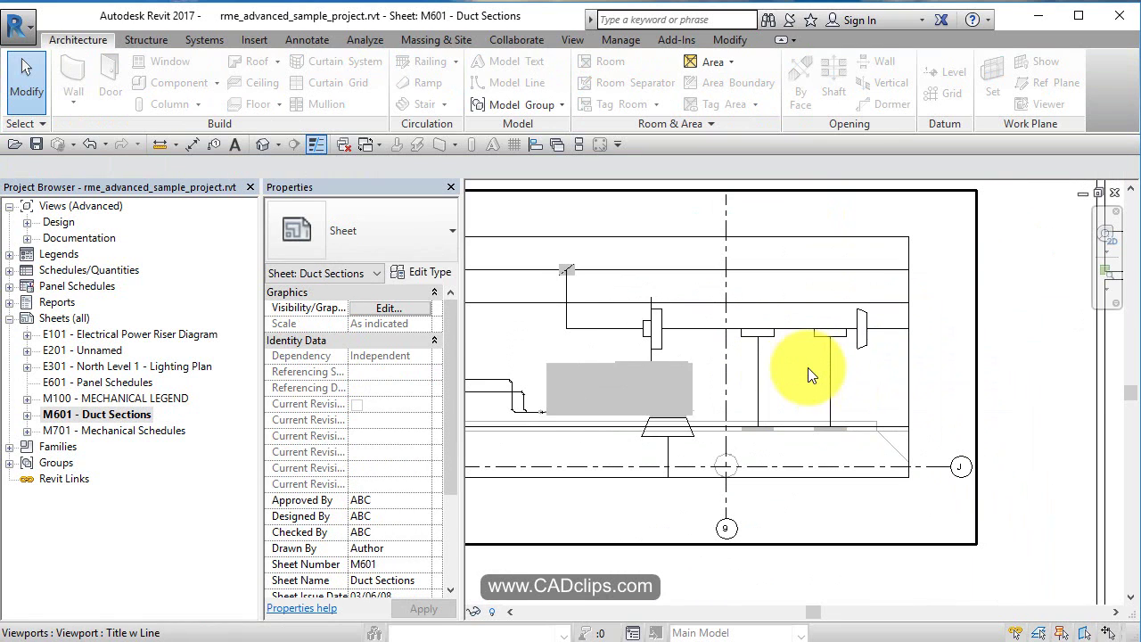
middle_click_drag(793, 390, 845, 378)
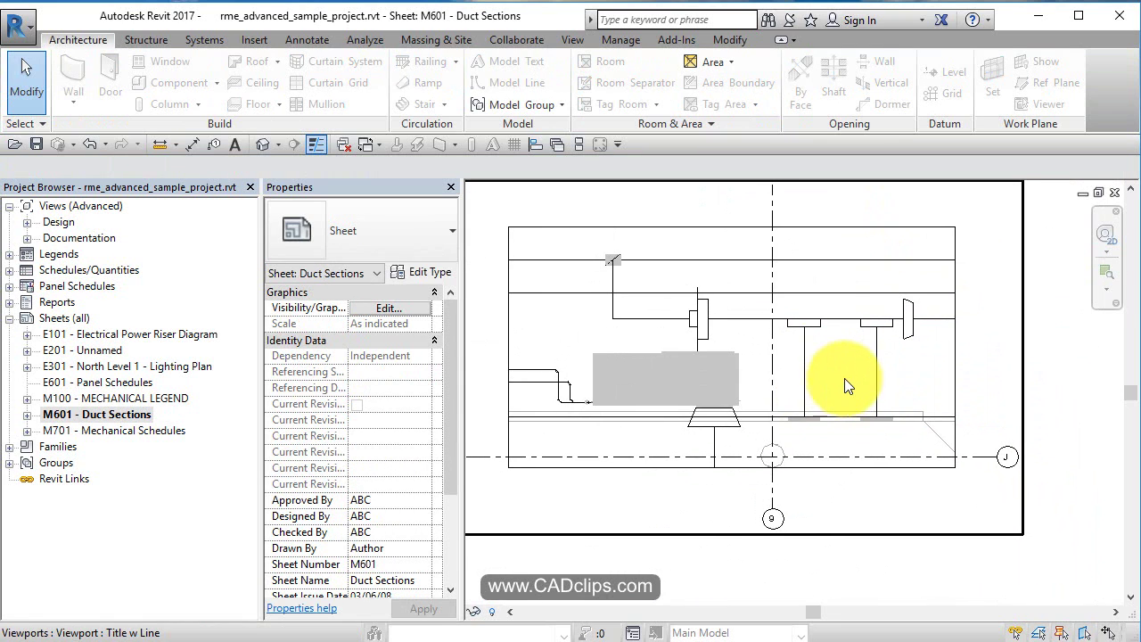
Activate the callout viewport, then expand M601 - Duct Sections to list its three placed views
double_click(846, 374)
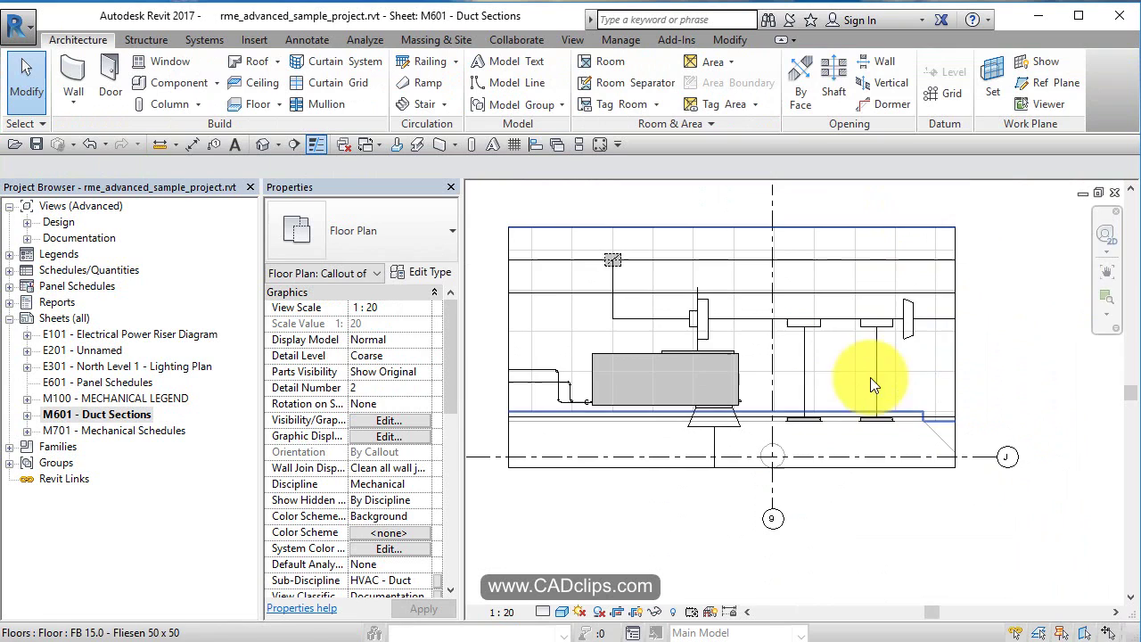
scroll(834, 370, "down", 3)
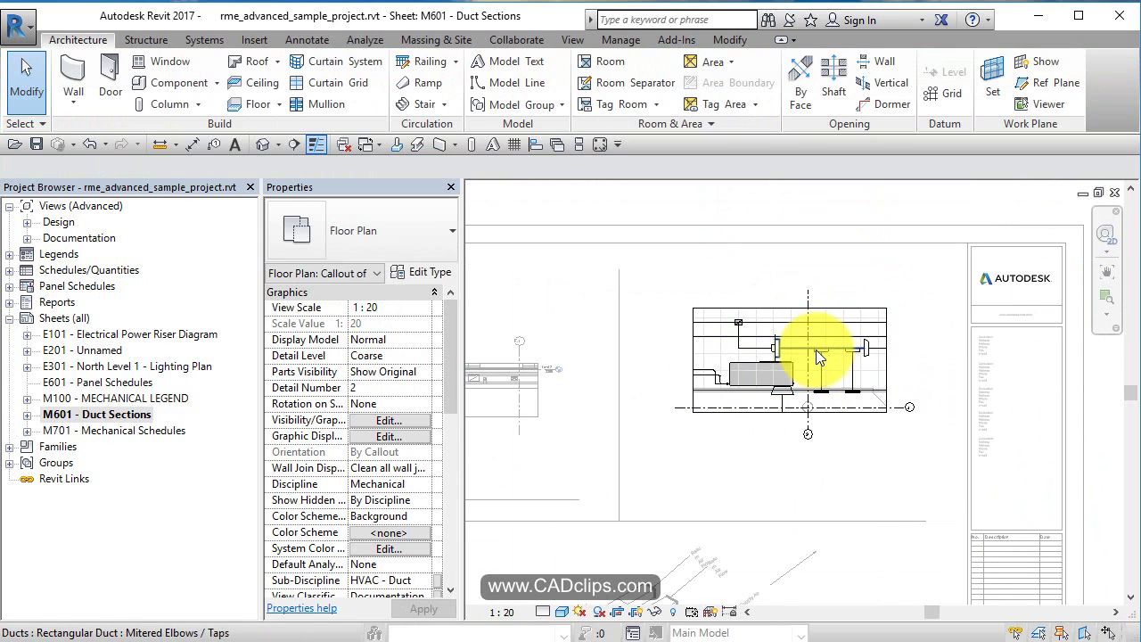
left_click(28, 420)
left_click(28, 416)
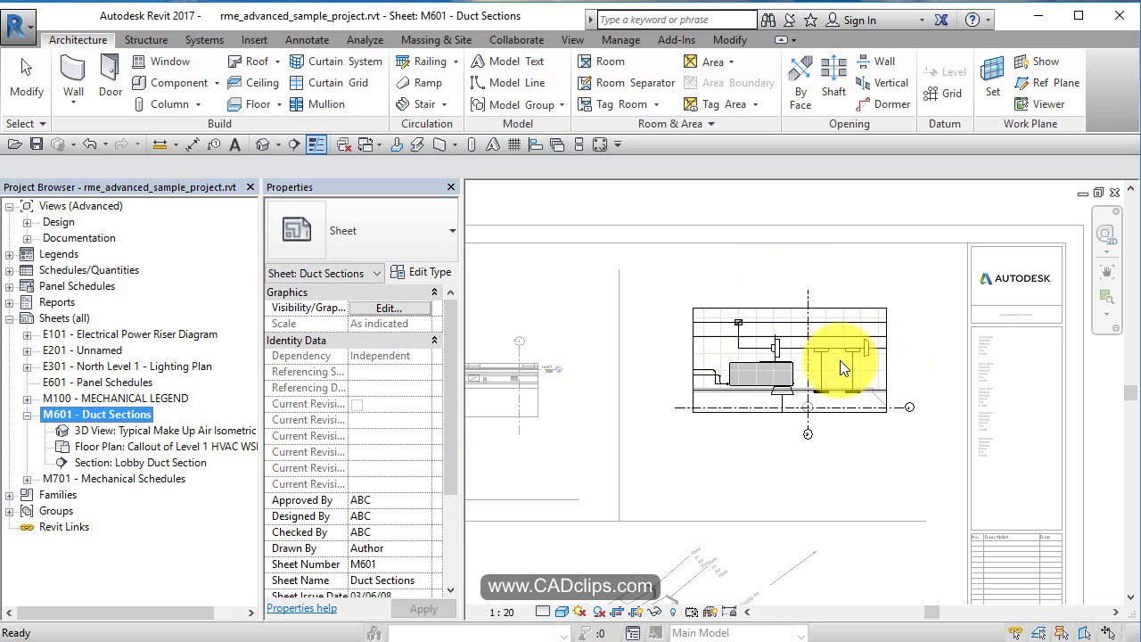
Exit the viewport, view the Lobby Duct Section and callout plan, then return to sheet M601
scroll(840, 360, "down", 2)
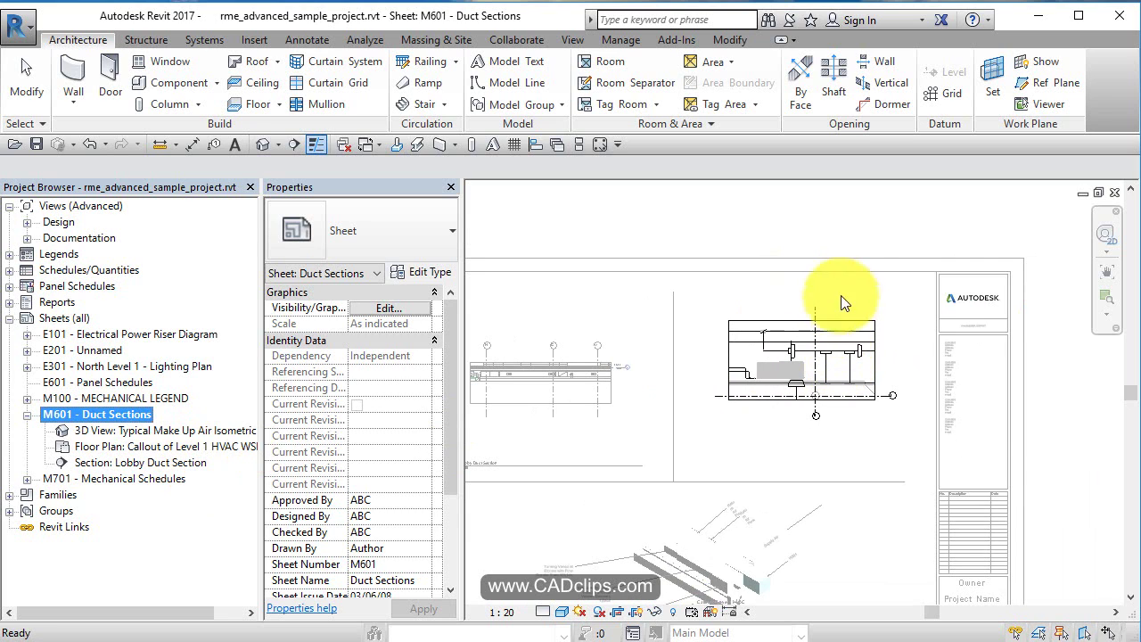
double_click(870, 209)
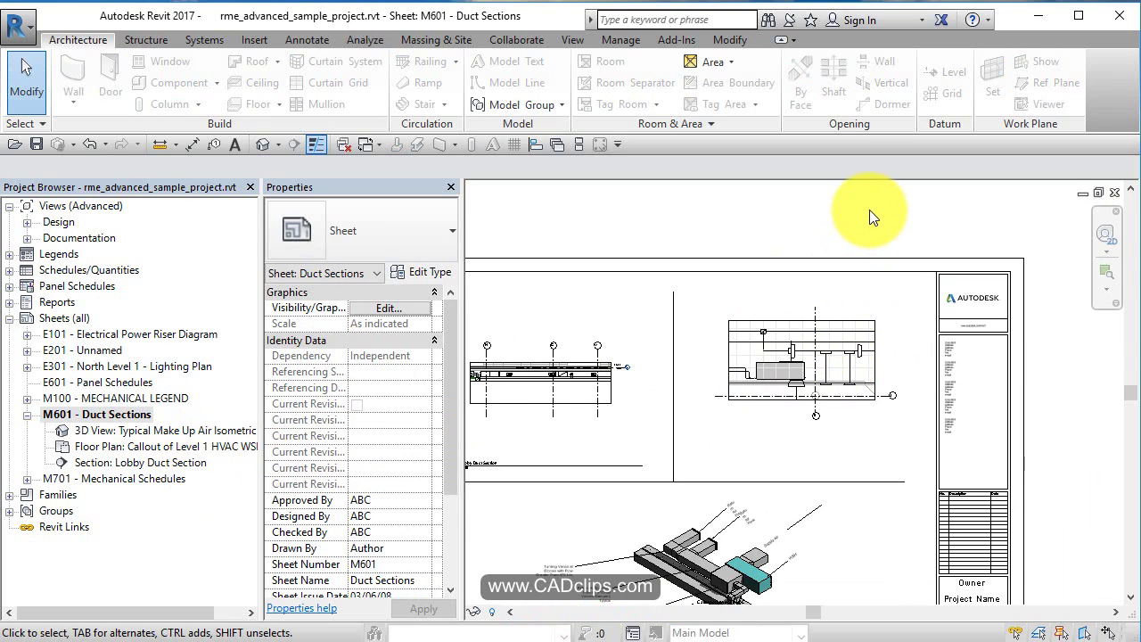
double_click(190, 466)
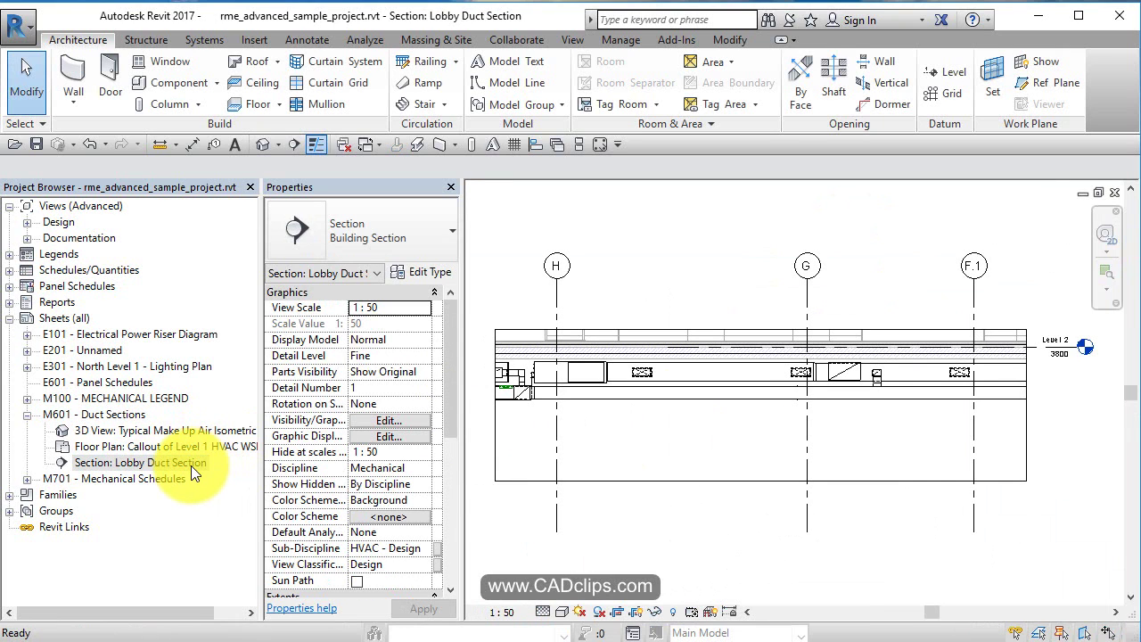
double_click(167, 449)
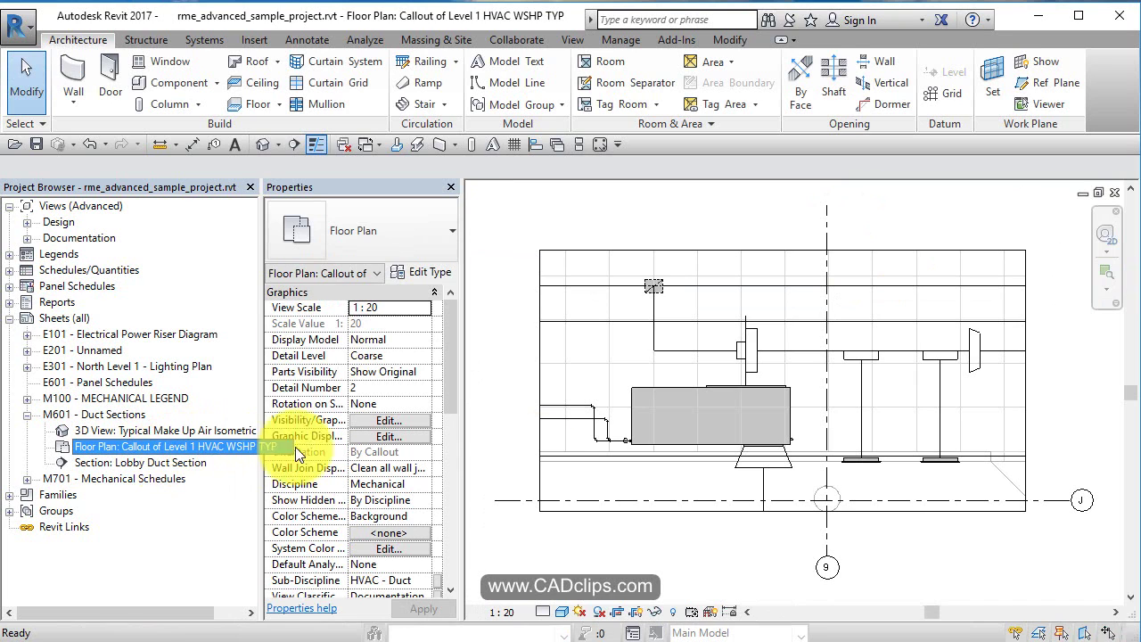
scroll(716, 346, "down", 3)
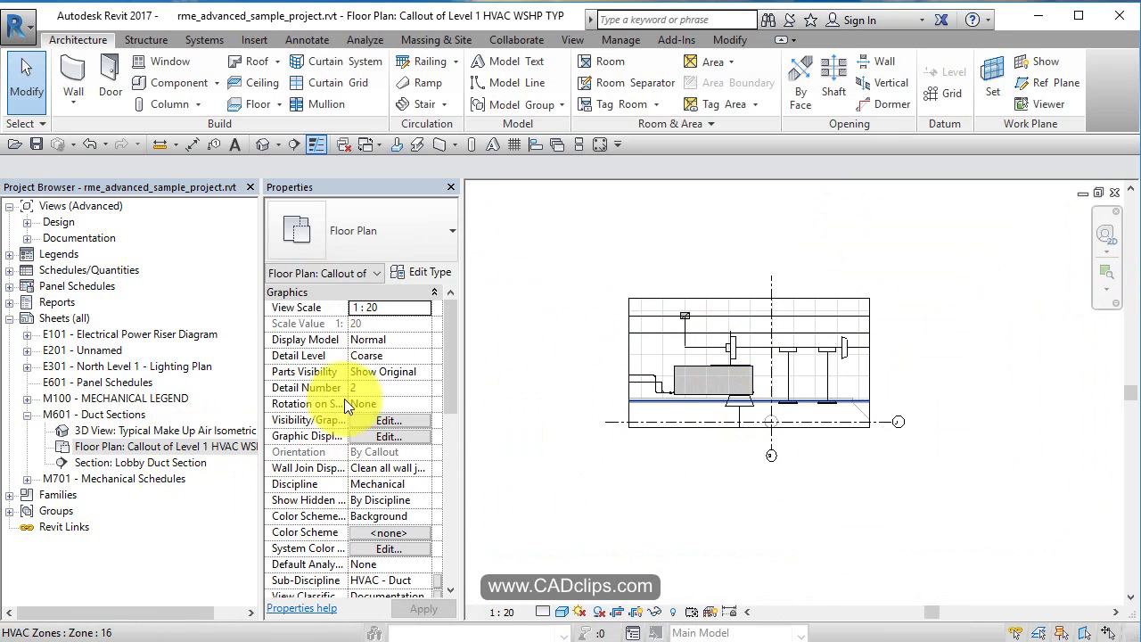
double_click(144, 413)
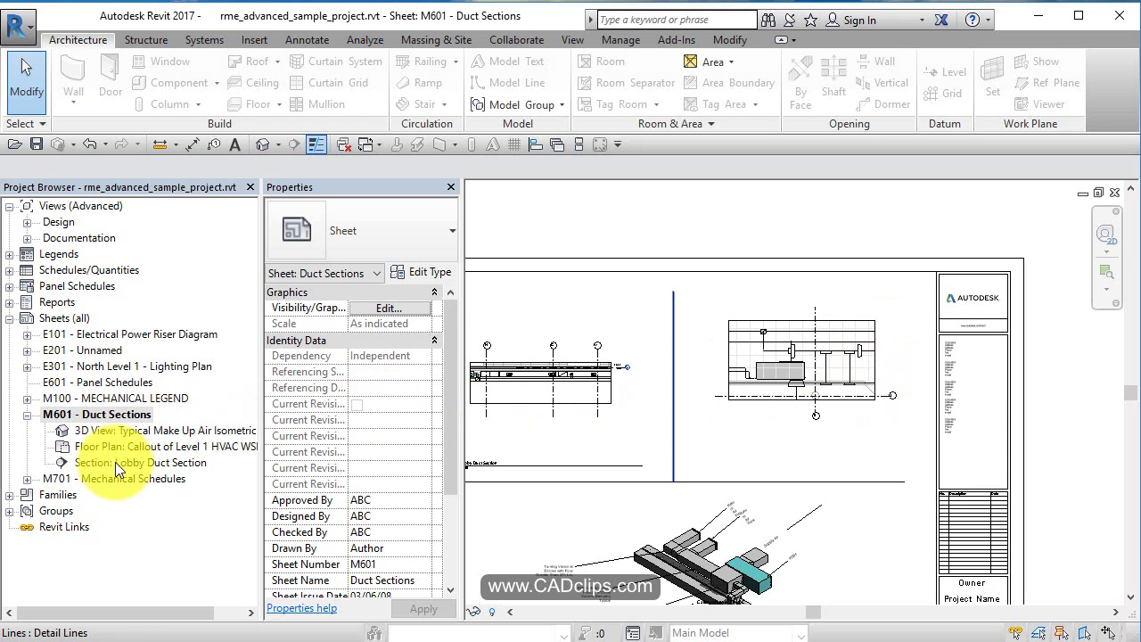
Activate the callout plan viewport and switch it to Fine detail level
scroll(829, 366, "up", 2)
double_click(837, 373)
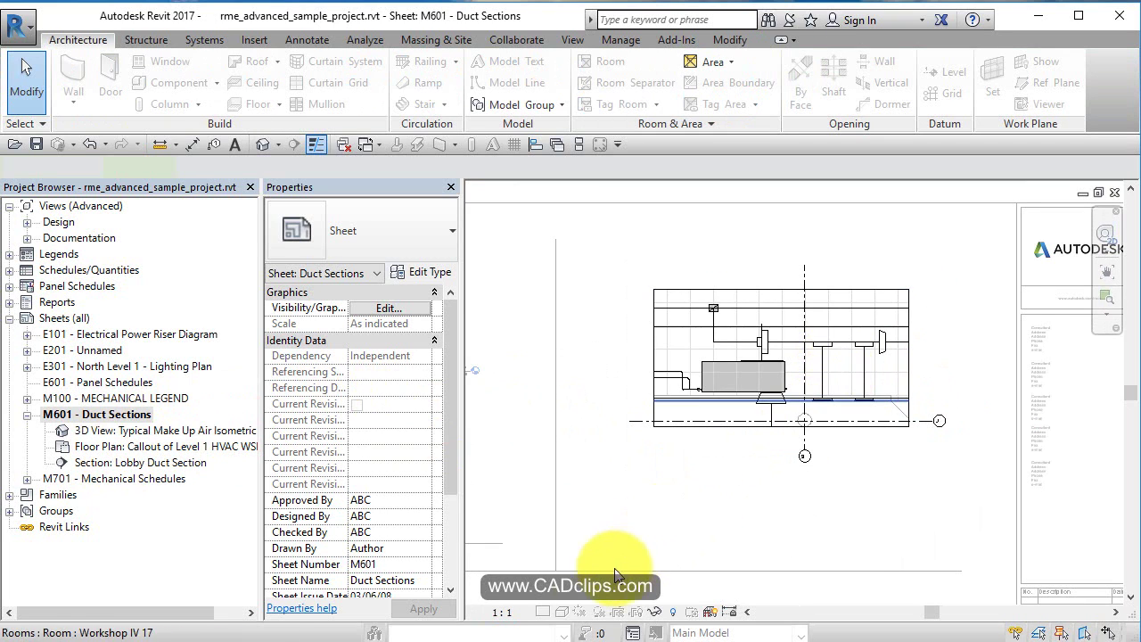
left_click(543, 612)
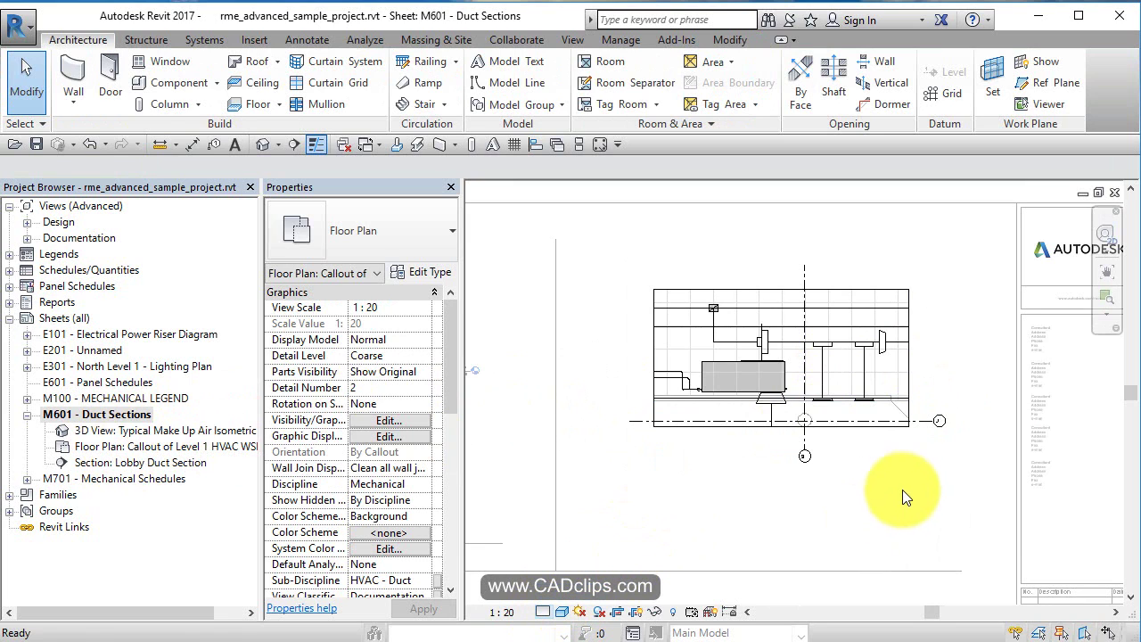
scroll(834, 338, "up", 2)
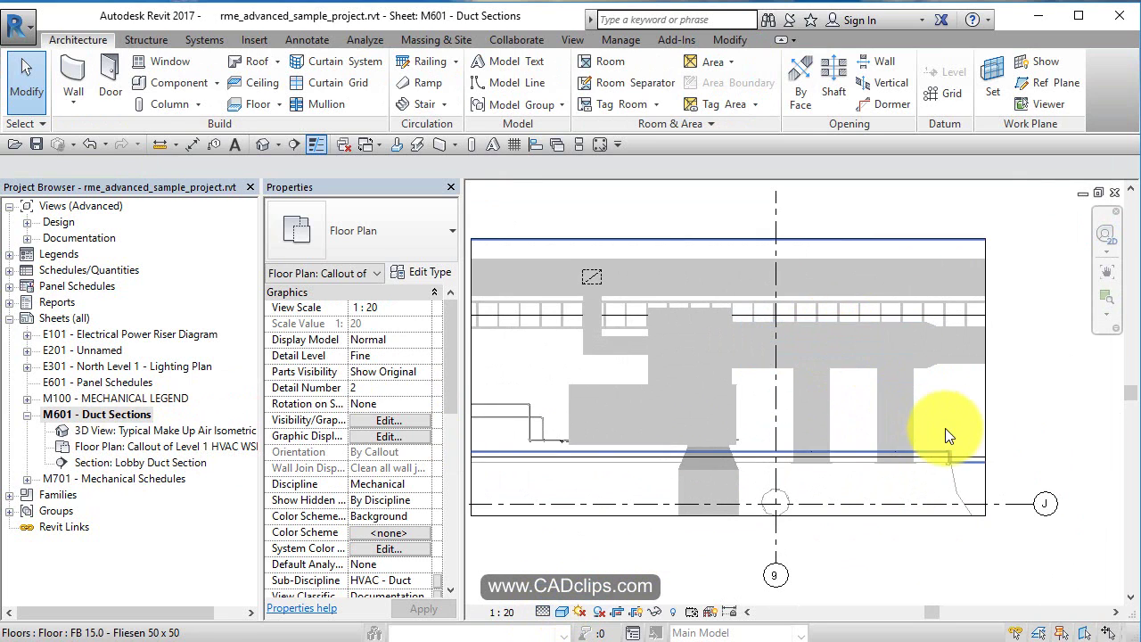
middle_click_drag(563, 461, 596, 457)
scroll(673, 418, "up", 2)
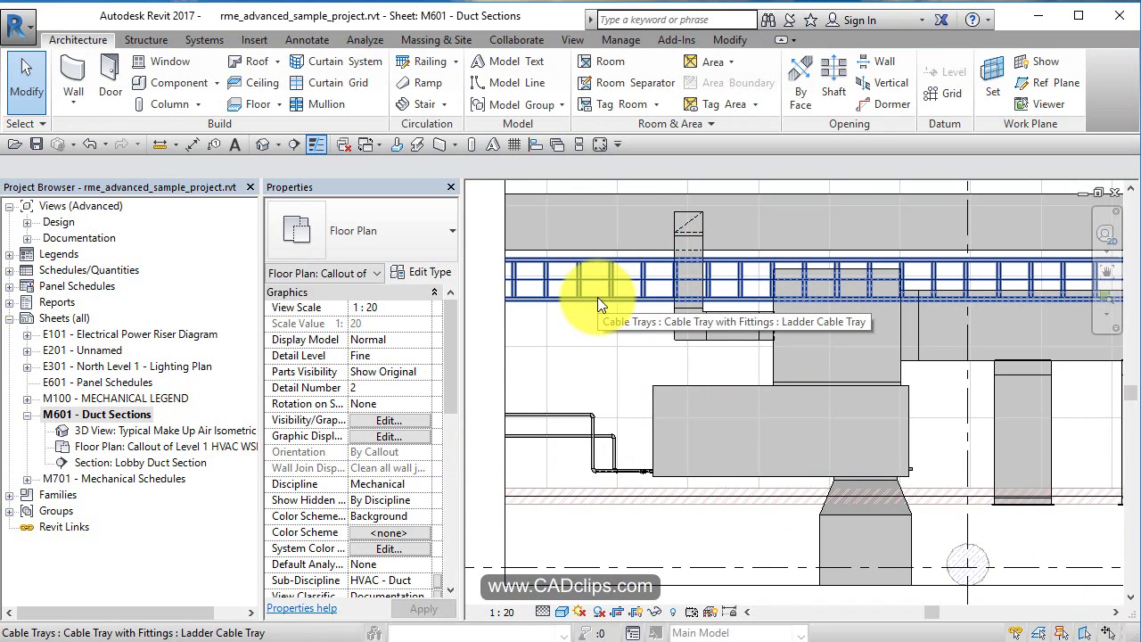
scroll(592, 324, "down", 2)
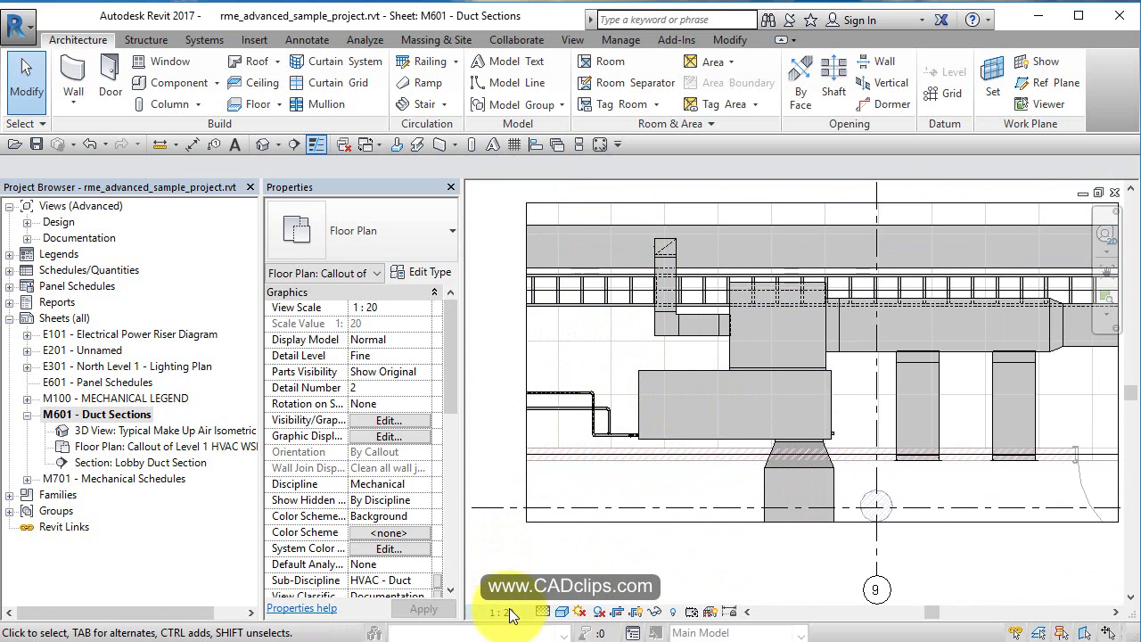
Compare the Coarse and Medium detail levels, then return the callout plan to Fine
left_click(545, 612)
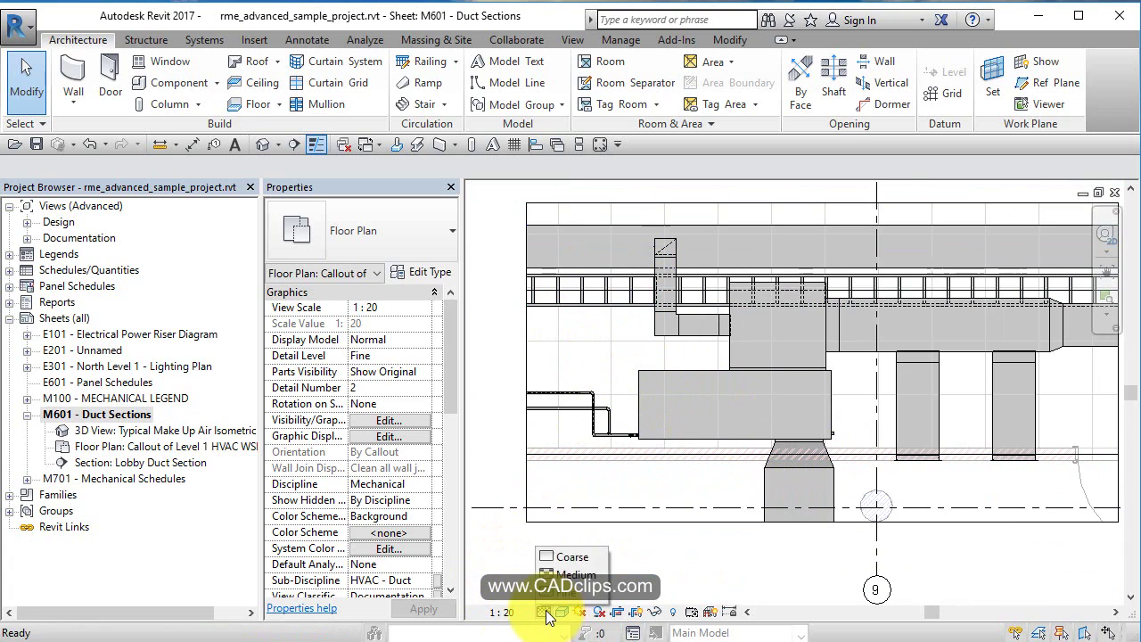
left_click(568, 560)
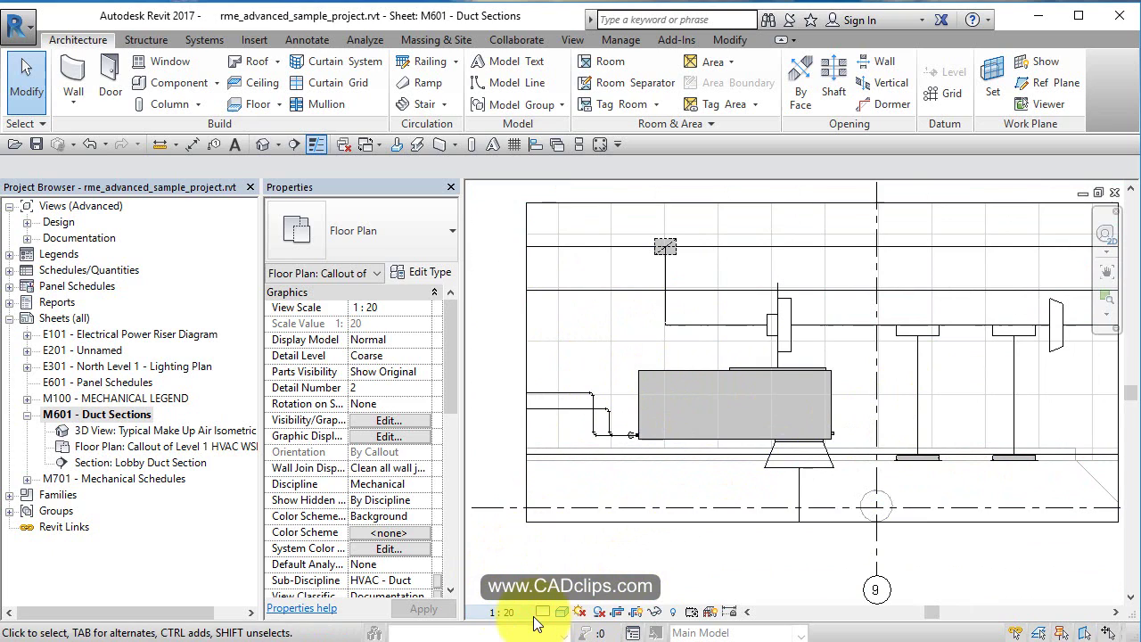
left_click(573, 575)
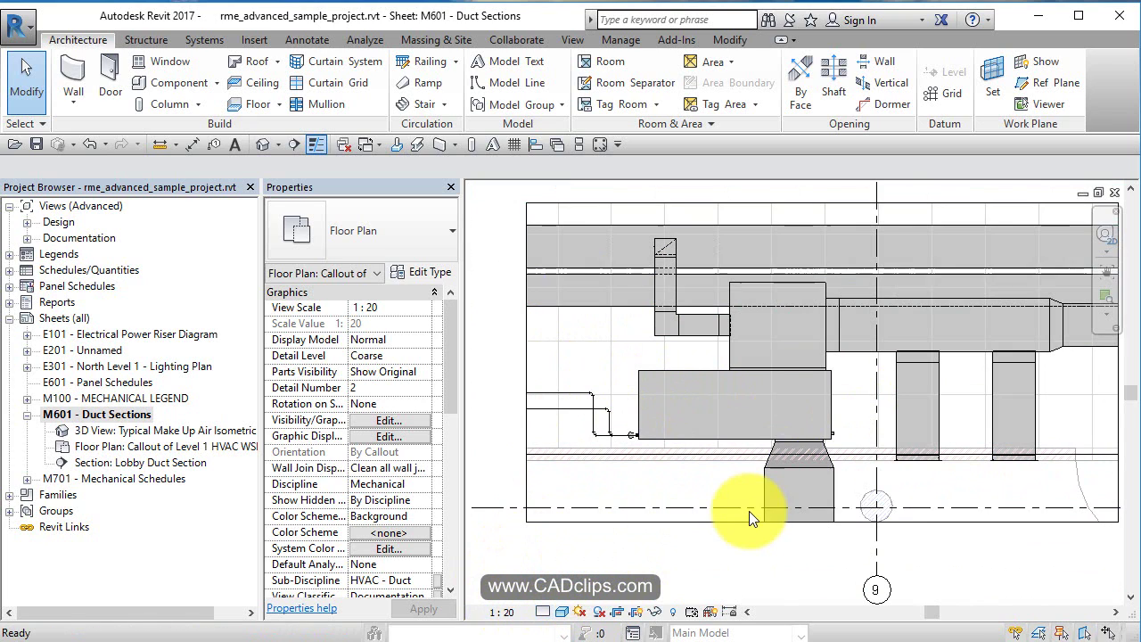
left_click(543, 612)
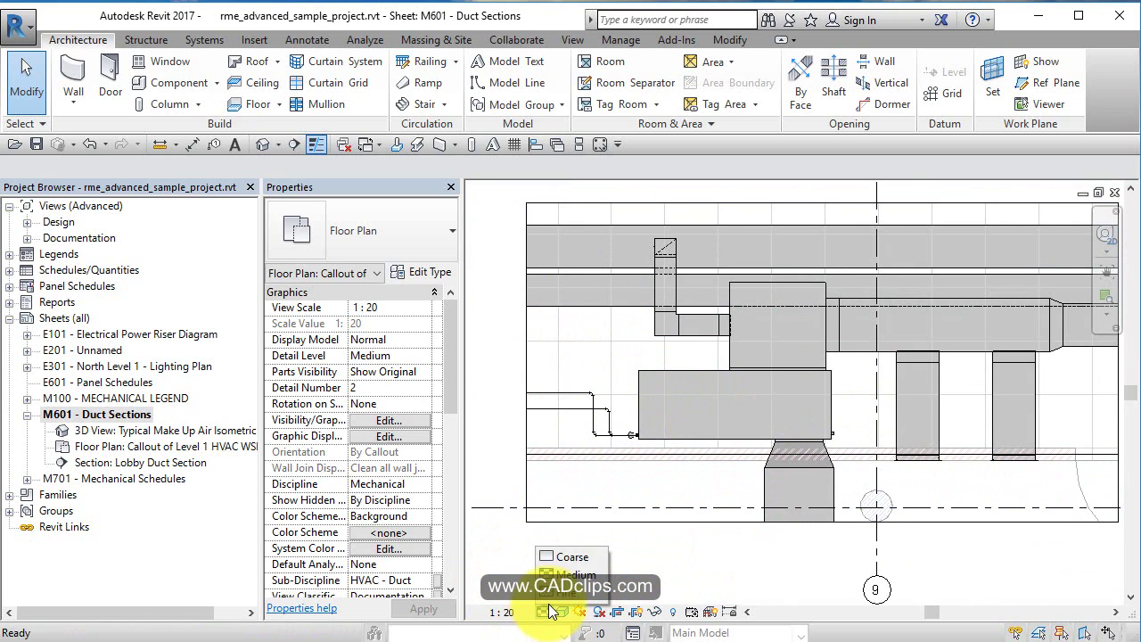
left_click(570, 591)
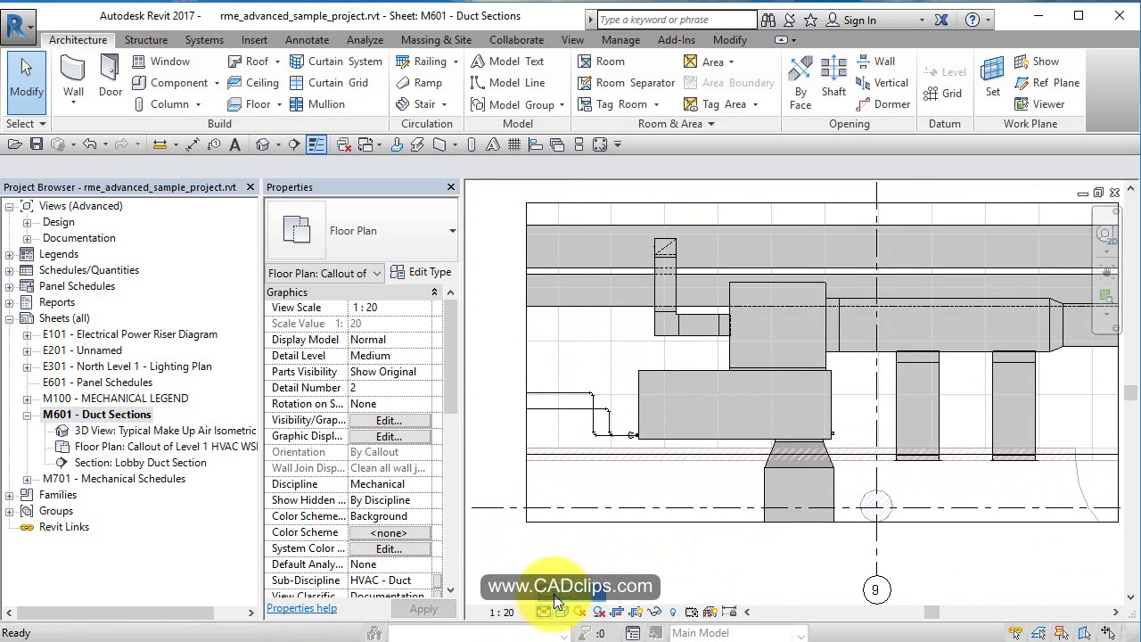
left_click(502, 613)
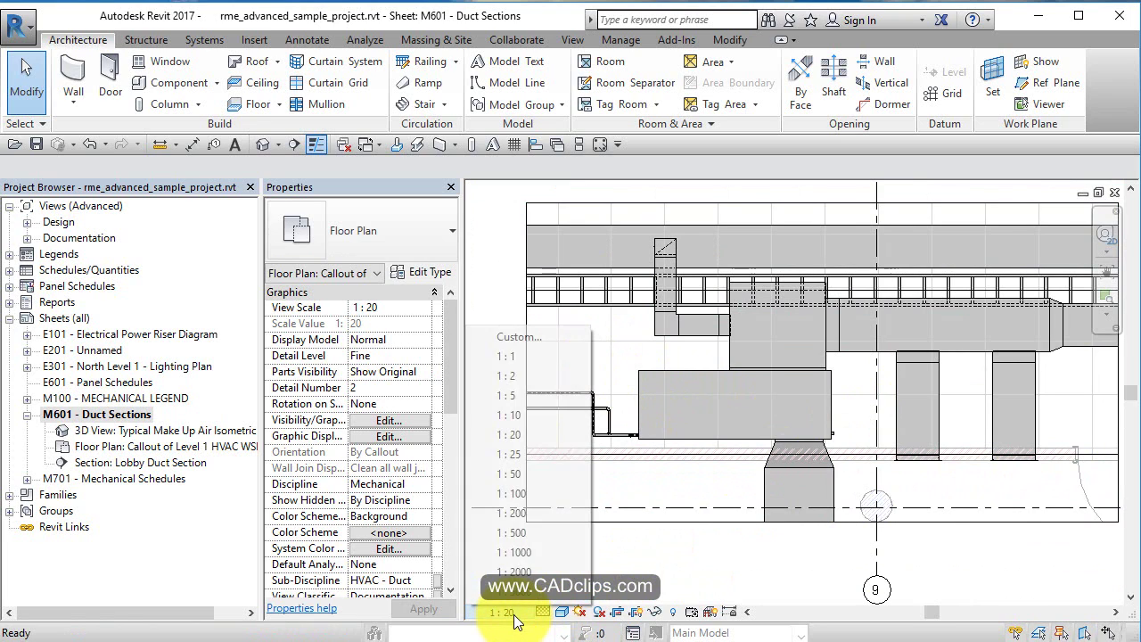
left_click(527, 494)
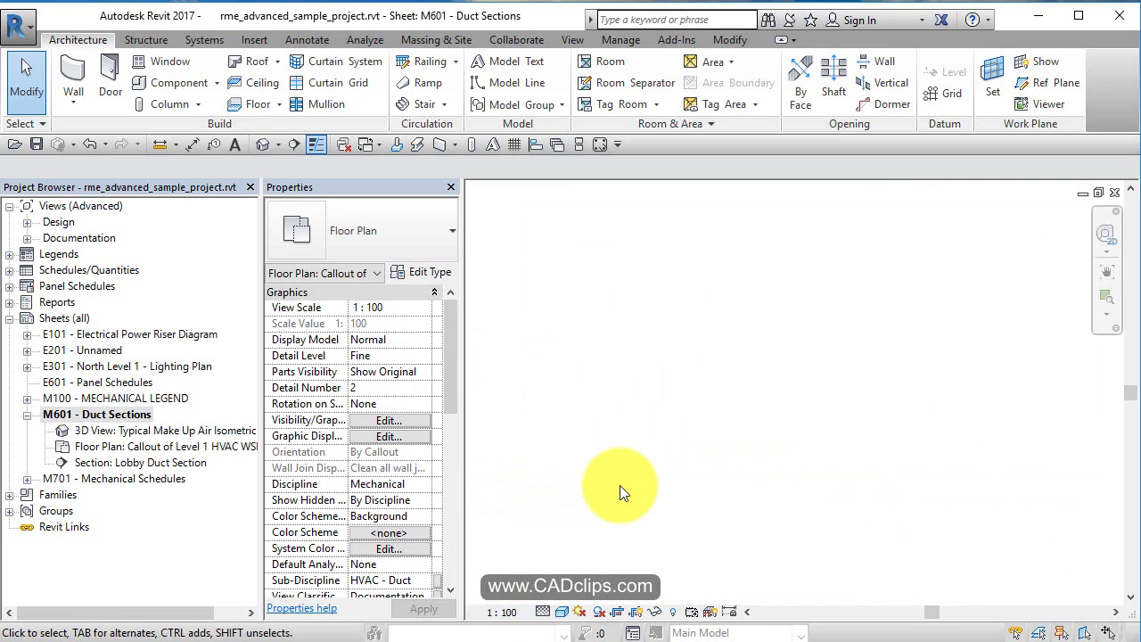
scroll(620, 485, "down", 3)
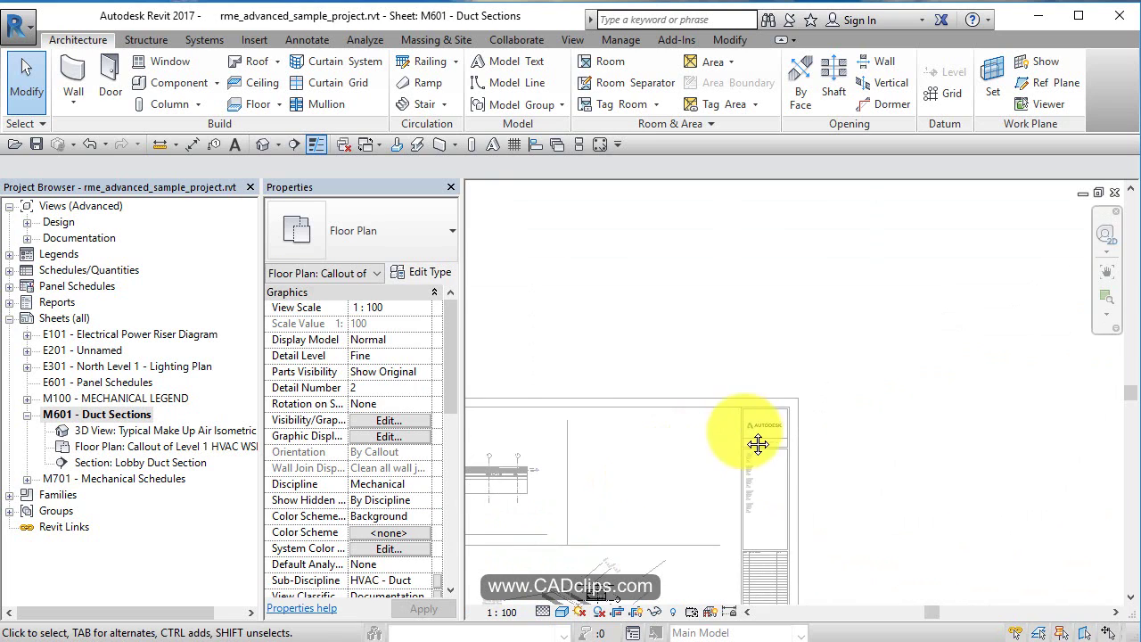
middle_click_drag(758, 444, 827, 368)
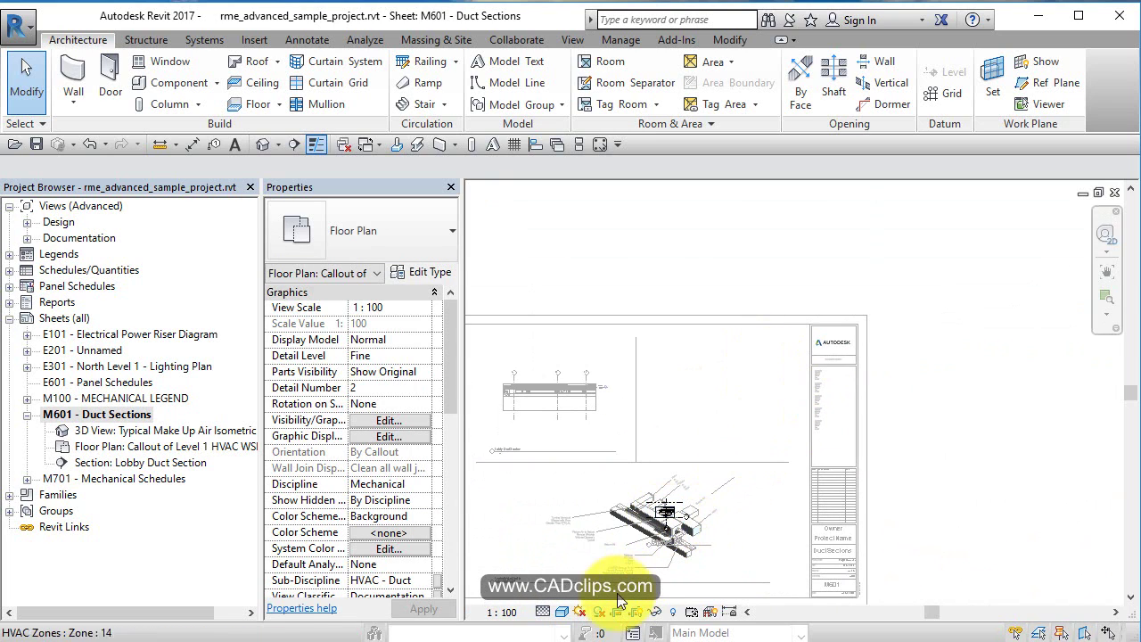
left_click(501, 611)
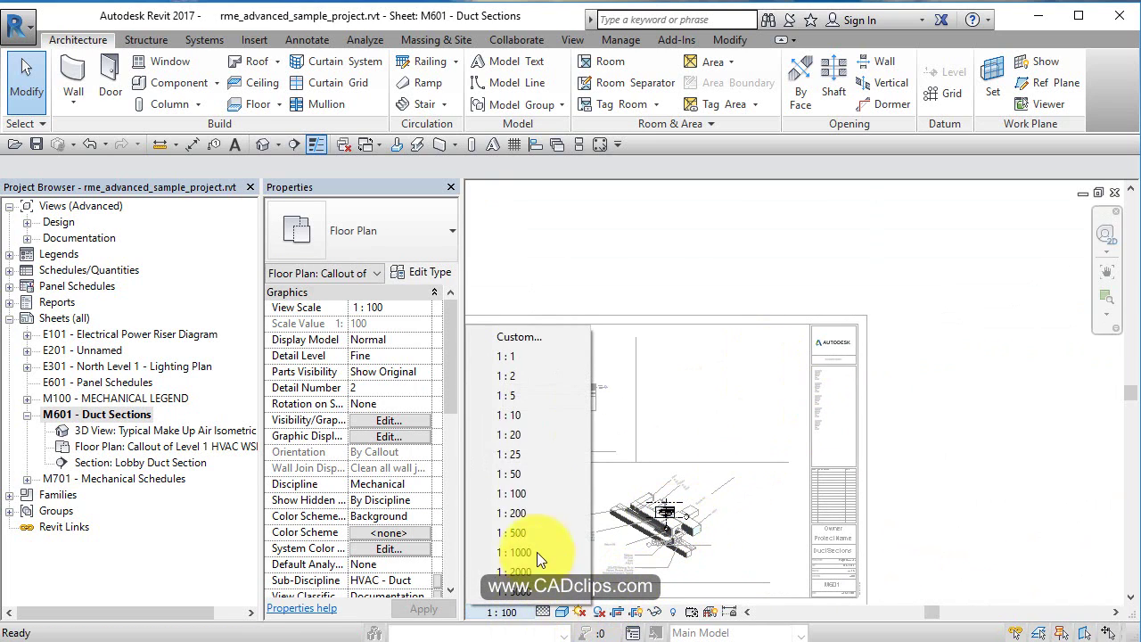
left_click(525, 432)
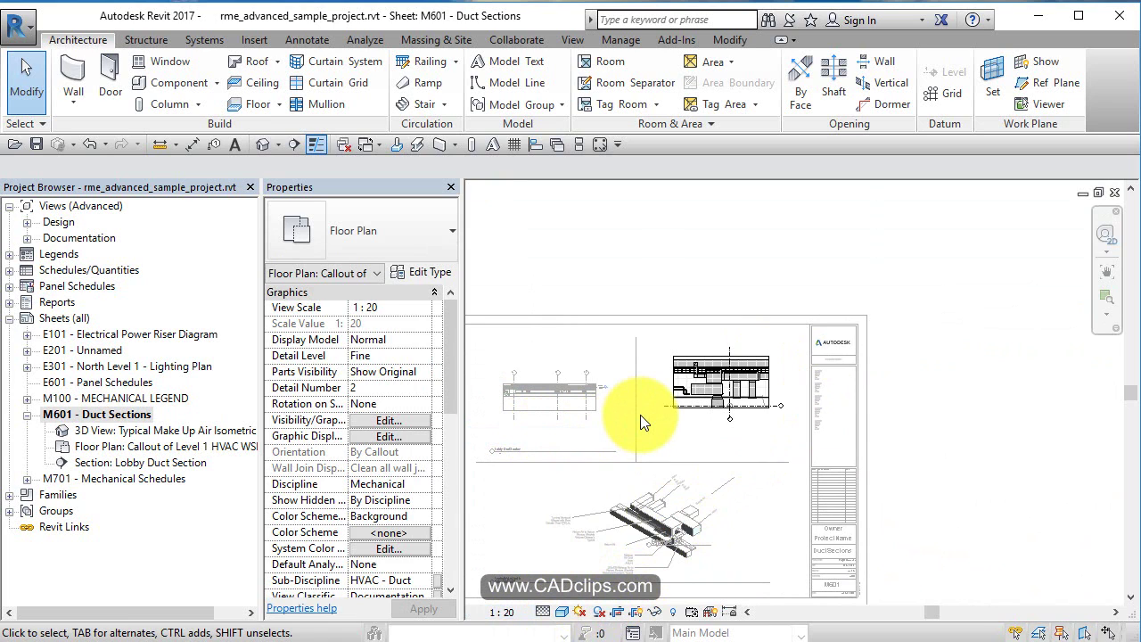
scroll(949, 385, "up", 2)
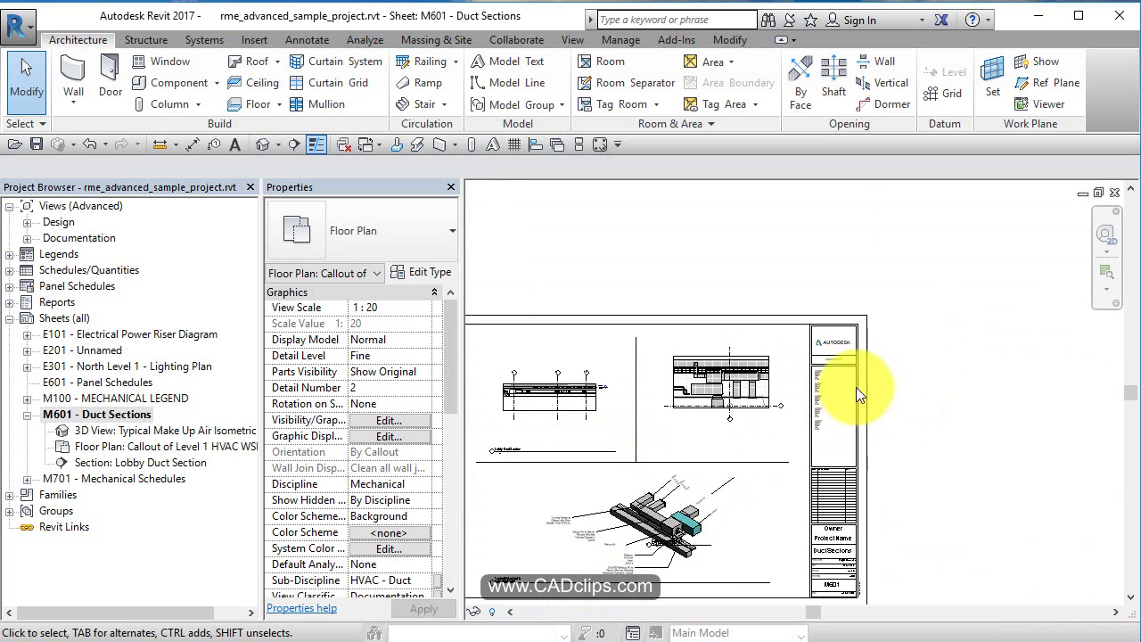
Deactivate the callout viewport and frame the section and 3D views on the sheet
double_click(856, 387)
scroll(750, 374, "up", 3)
scroll(802, 383, "up", 2)
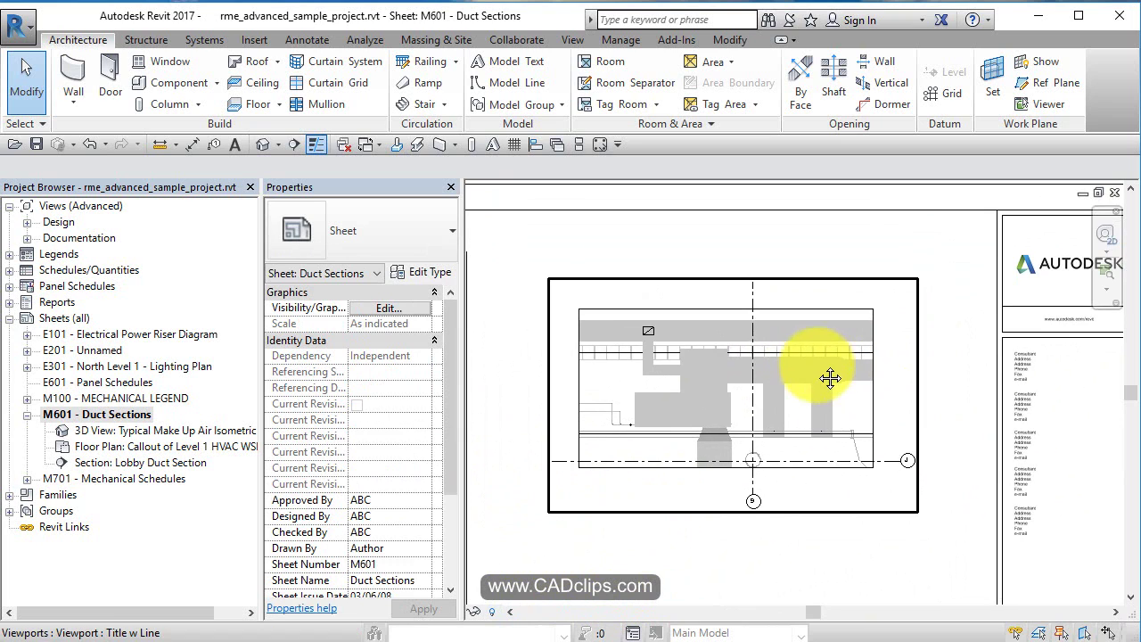
scroll(790, 427, "down", 2)
middle_click_drag(790, 427, 857, 432)
scroll(613, 386, "up", 4)
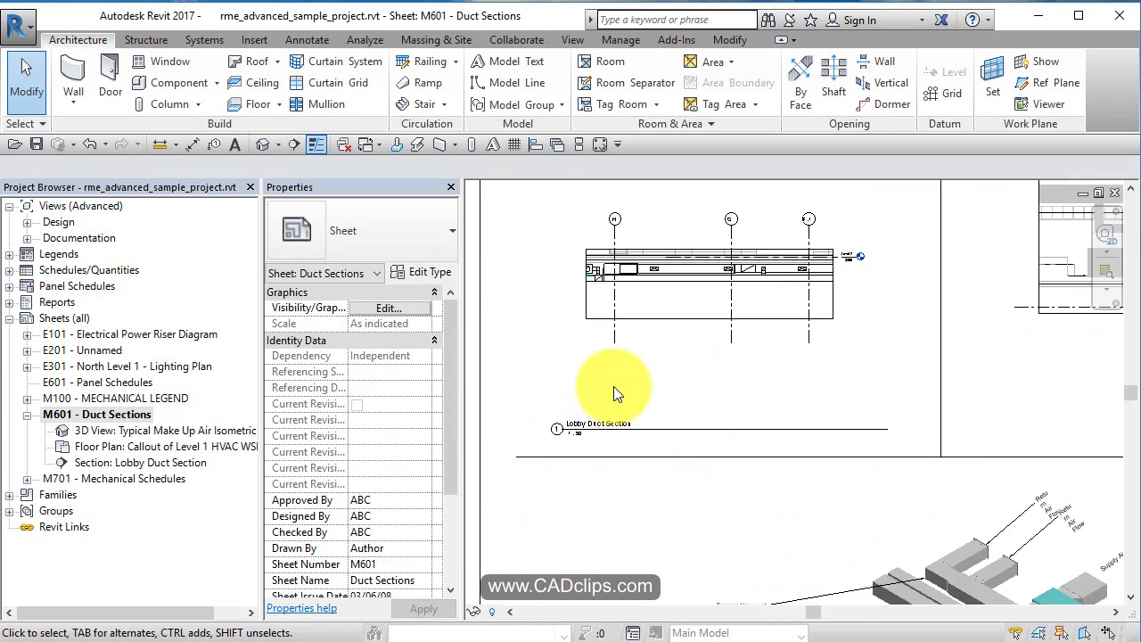
scroll(566, 446, "up", 2)
scroll(566, 445, "up", 2)
scroll(566, 446, "down", 4)
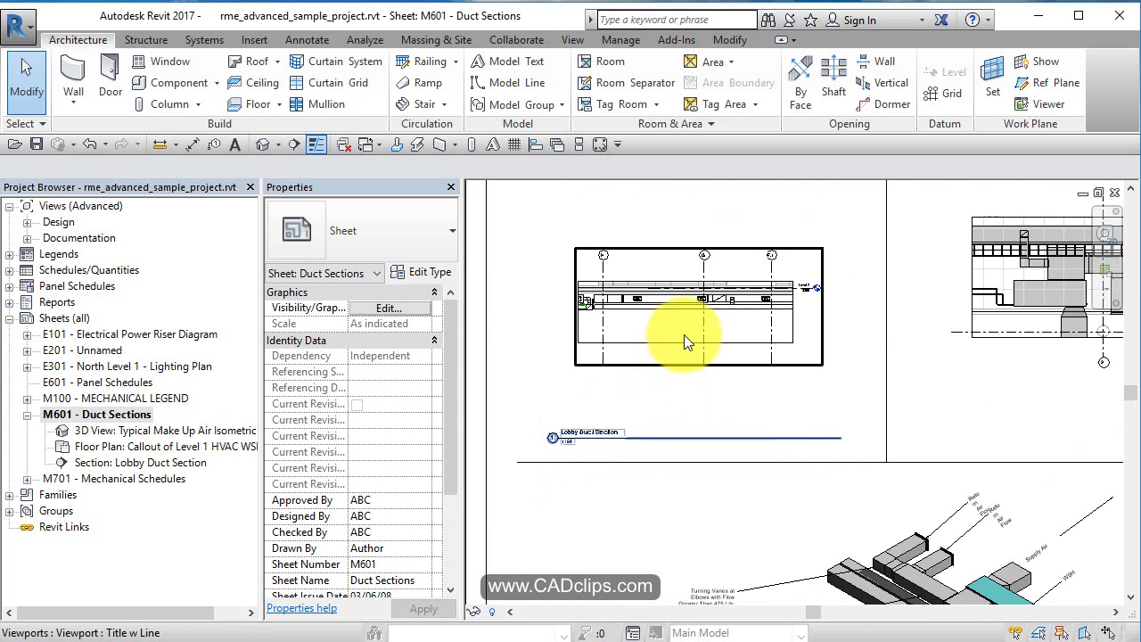
Change the Lobby Duct Section viewport's view scale from 1:50 to 1 : 20
left_click(684, 335)
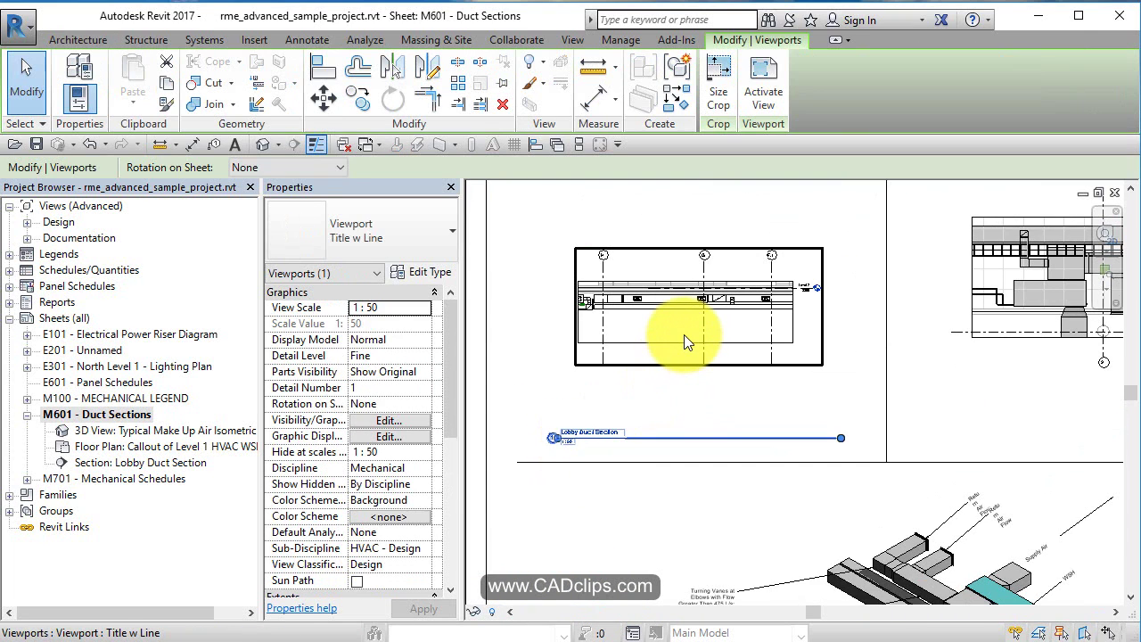
left_click(424, 307)
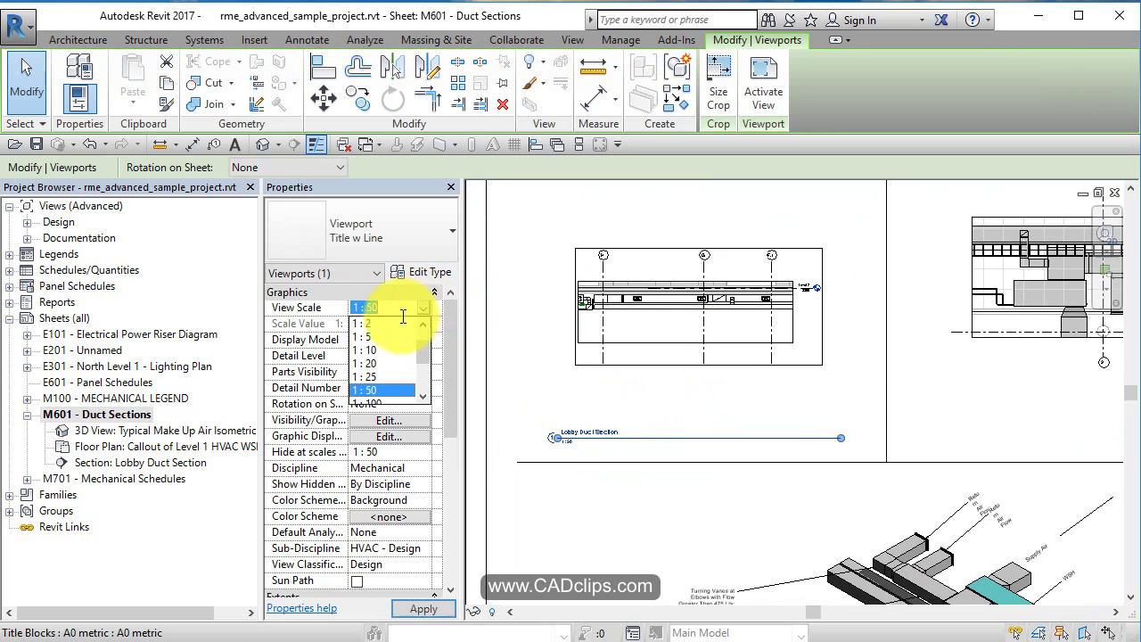
left_click(365, 363)
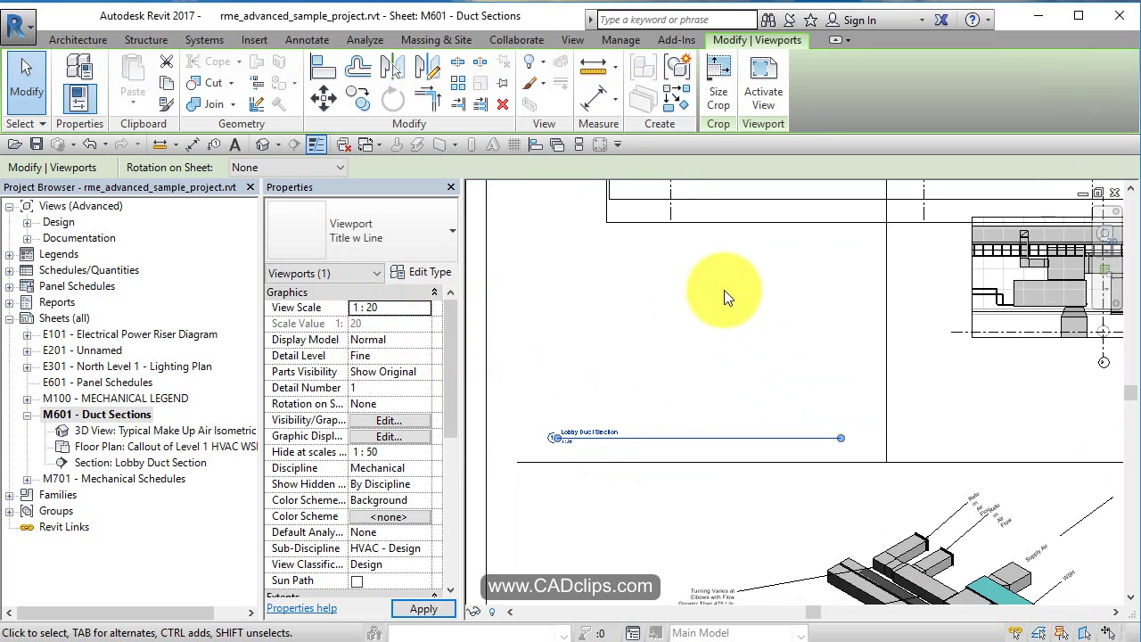
scroll(724, 290, "down", 5)
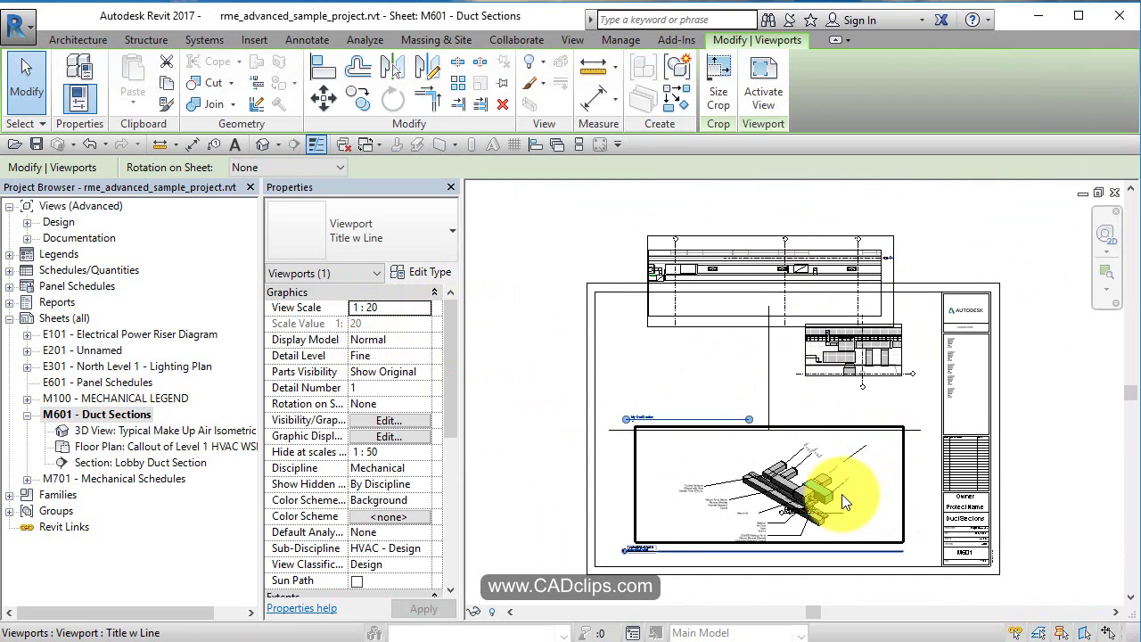
Nudge the section viewport and the upper floor-plan viewport to the right
left_click(742, 526)
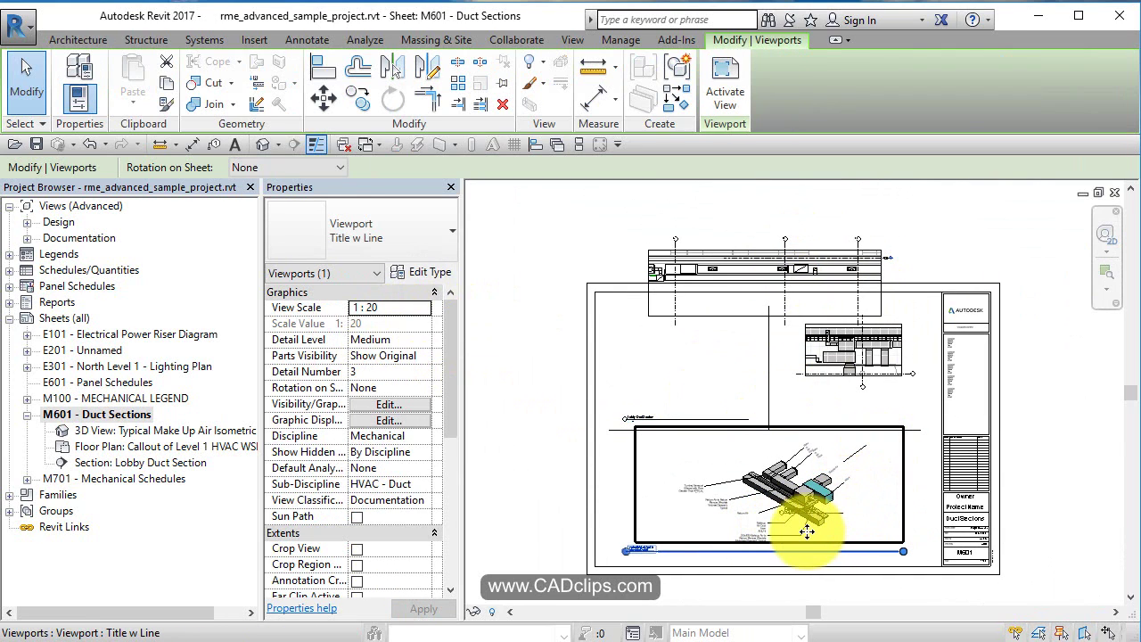
key("Right")
key("Right")
key("Right")
key("Right")
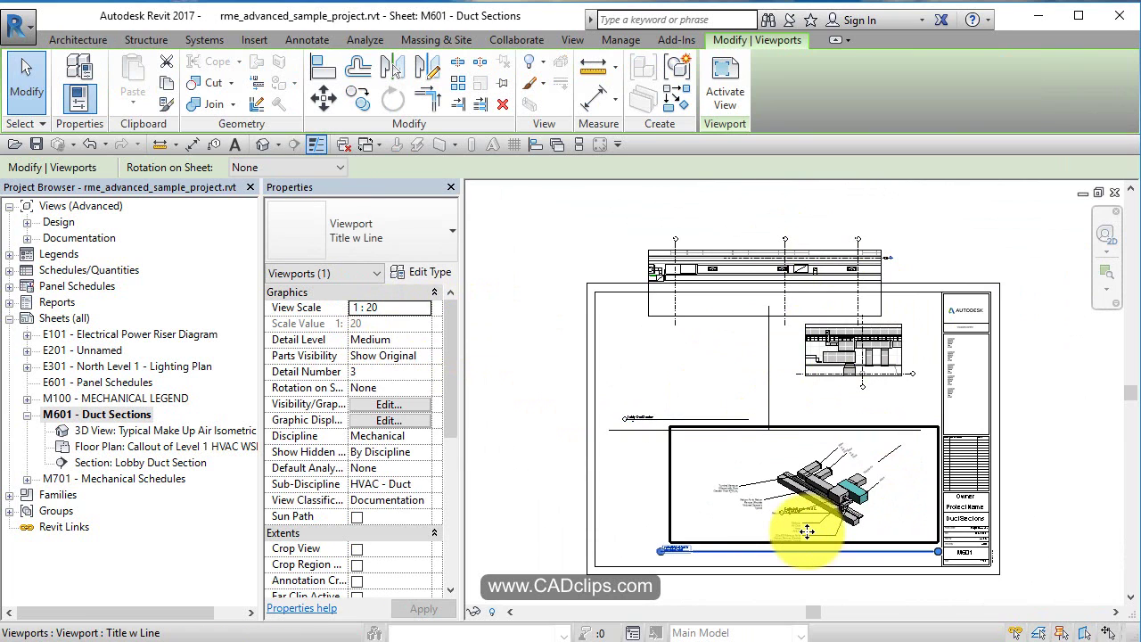
key("Escape")
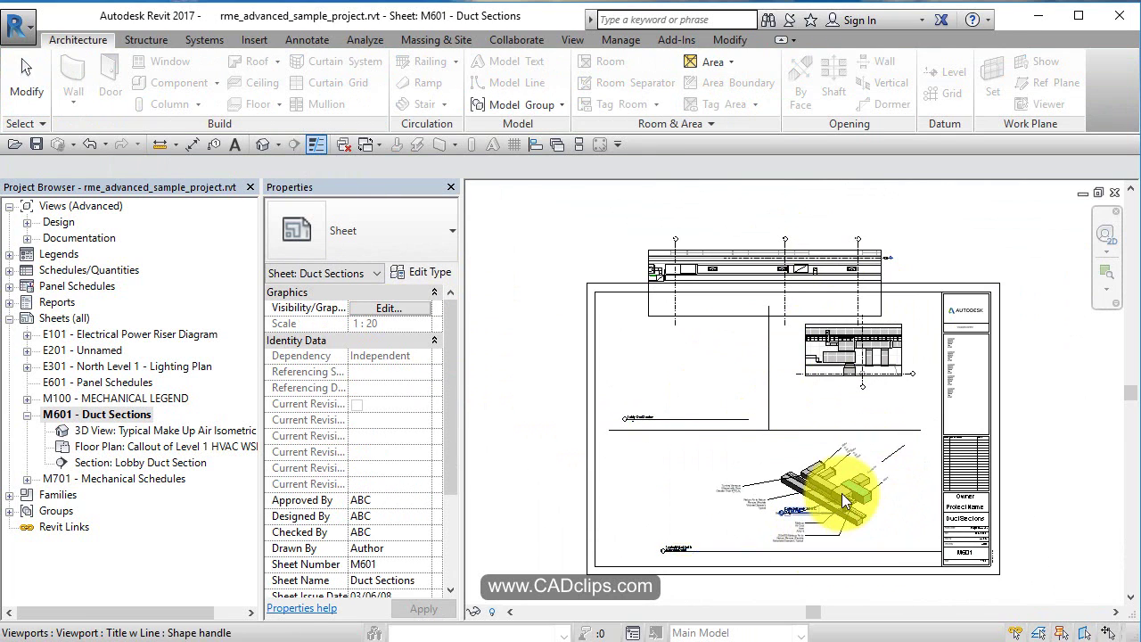
left_click(842, 388)
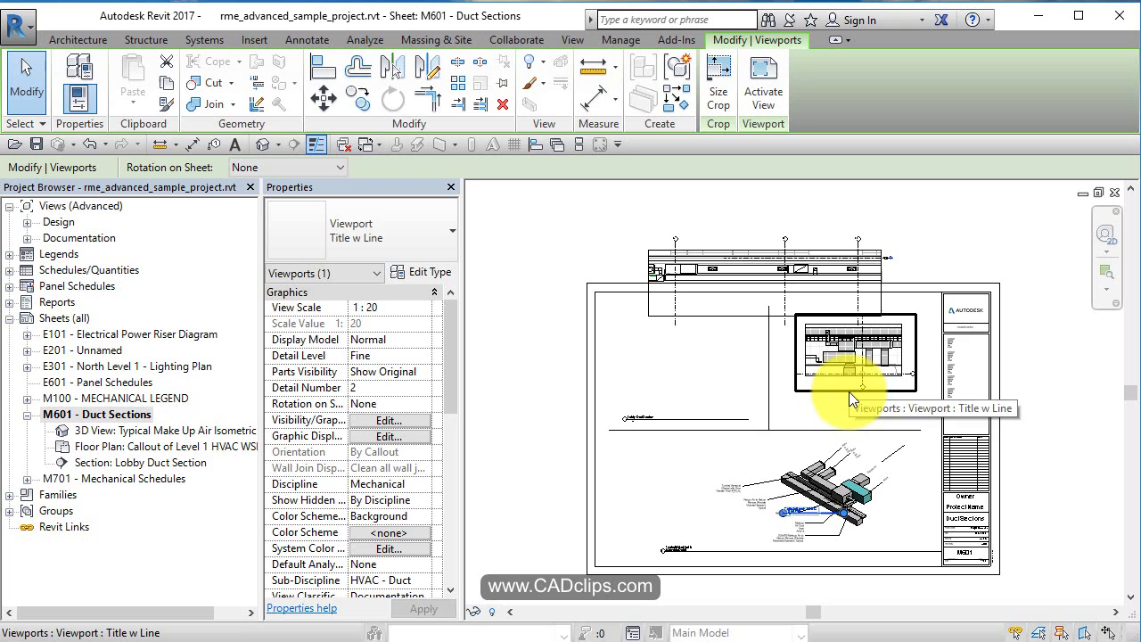
key("Right")
key("Right")
key("Right")
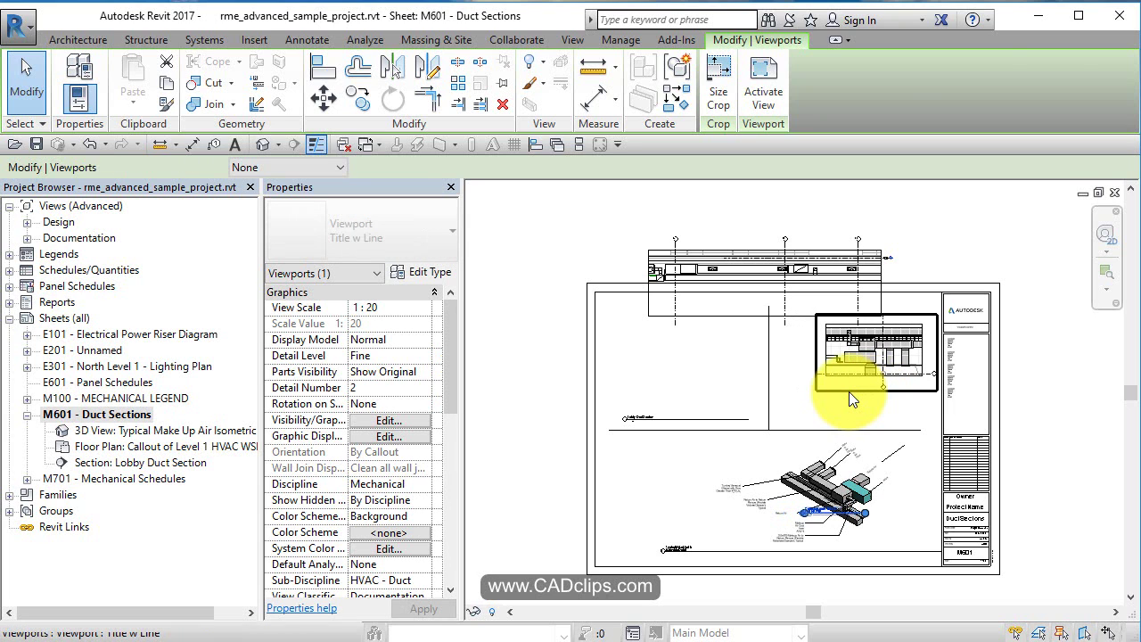
key("Escape")
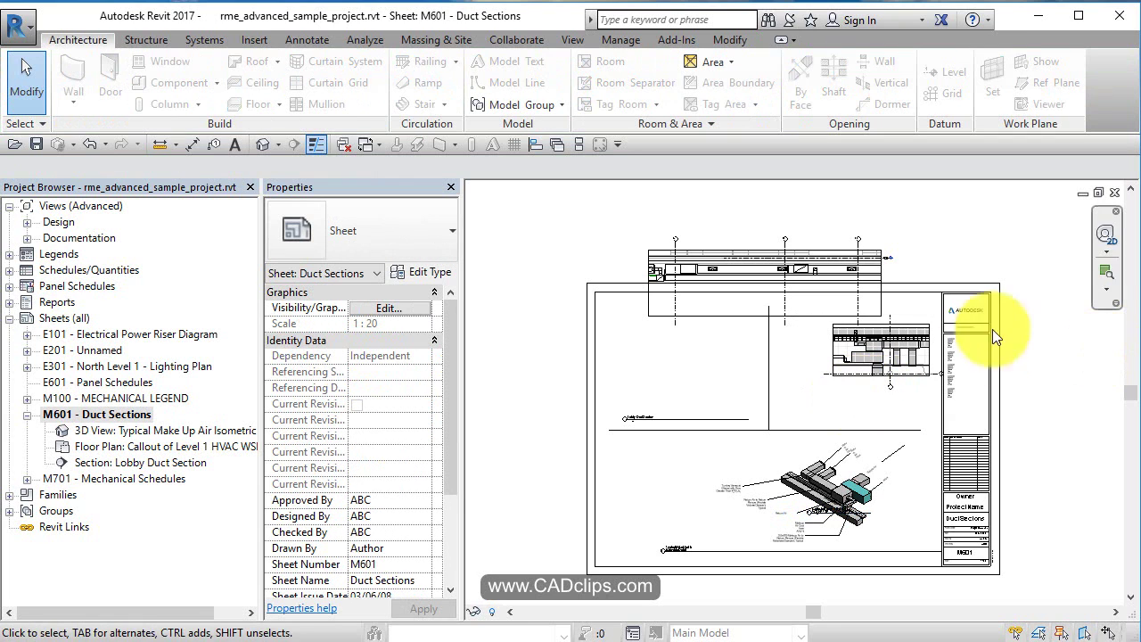
Shift the divider line right and drag the long section viewport down onto the sheet
left_click(768, 361)
key("Right")
key("Right")
key("Right")
key("Right")
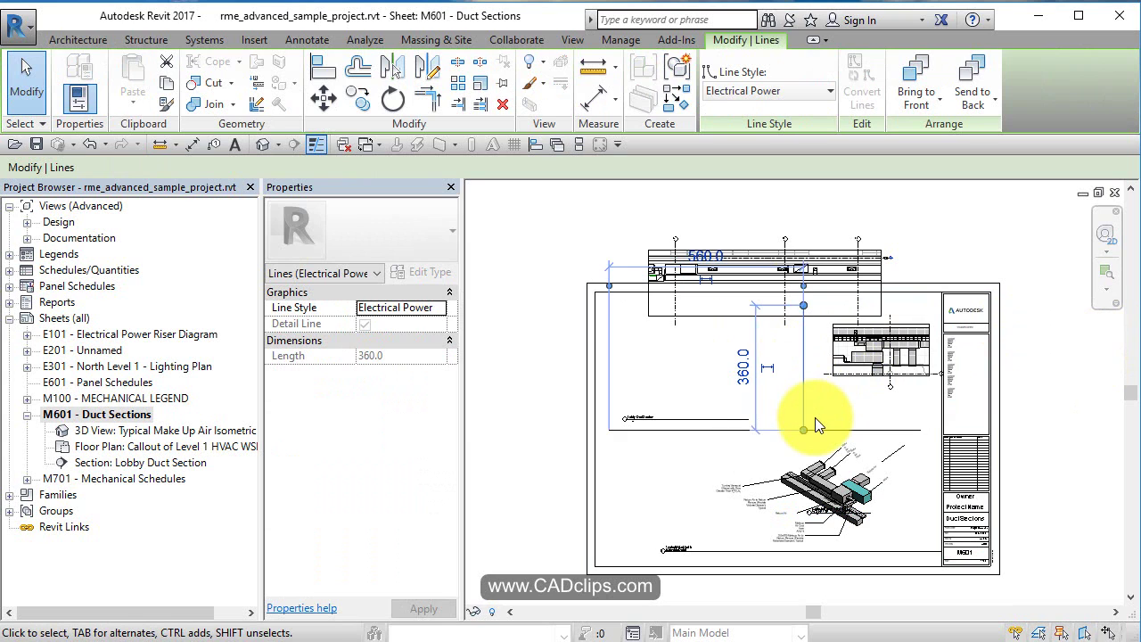
key("Right")
key("Right")
key("Right")
key("Right")
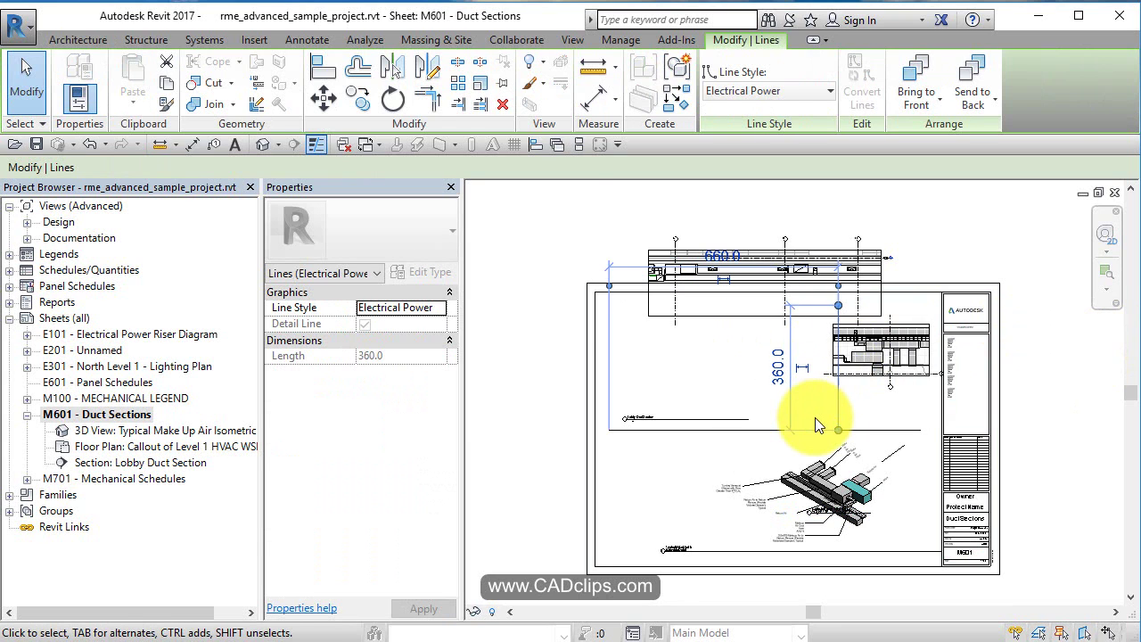
key("Escape")
left_click_drag(811, 270, 961, 361)
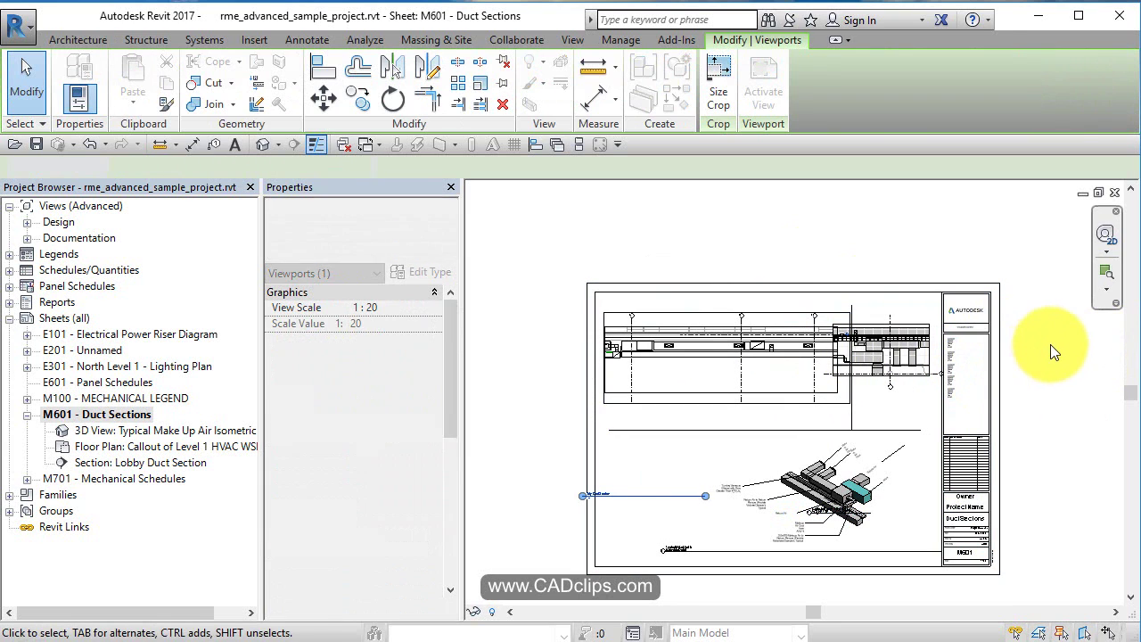
key("Escape")
Shift the isometric viewport slightly right and move the small plan viewport to the lower left
scroll(921, 382, "up", 2)
scroll(923, 387, "down", 4)
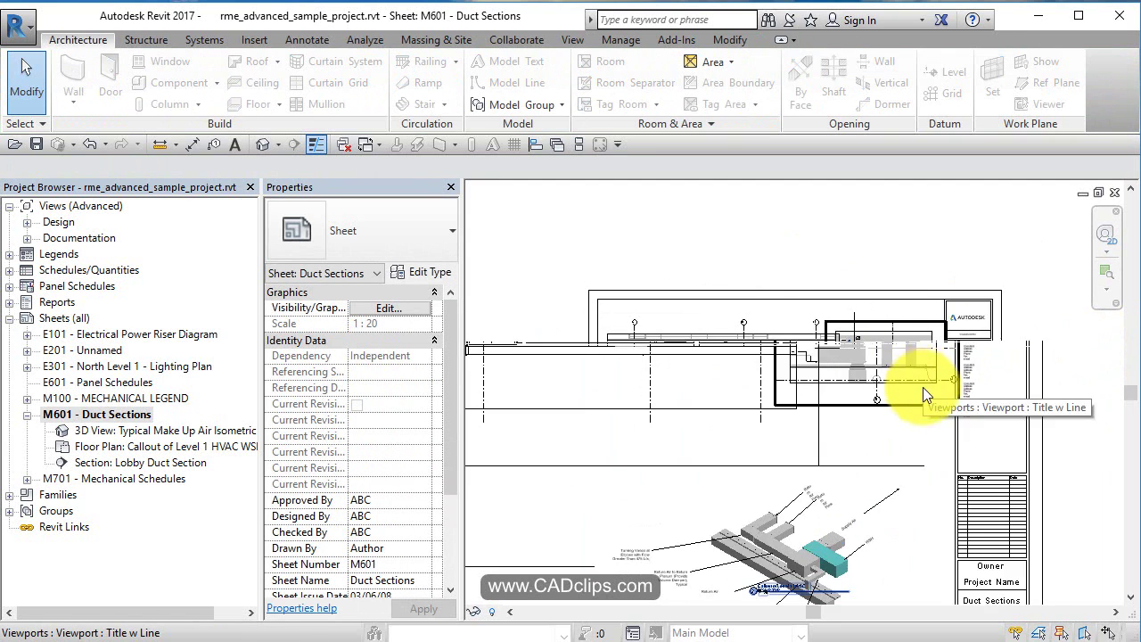
middle_click_drag(829, 548, 851, 482)
left_click(852, 481)
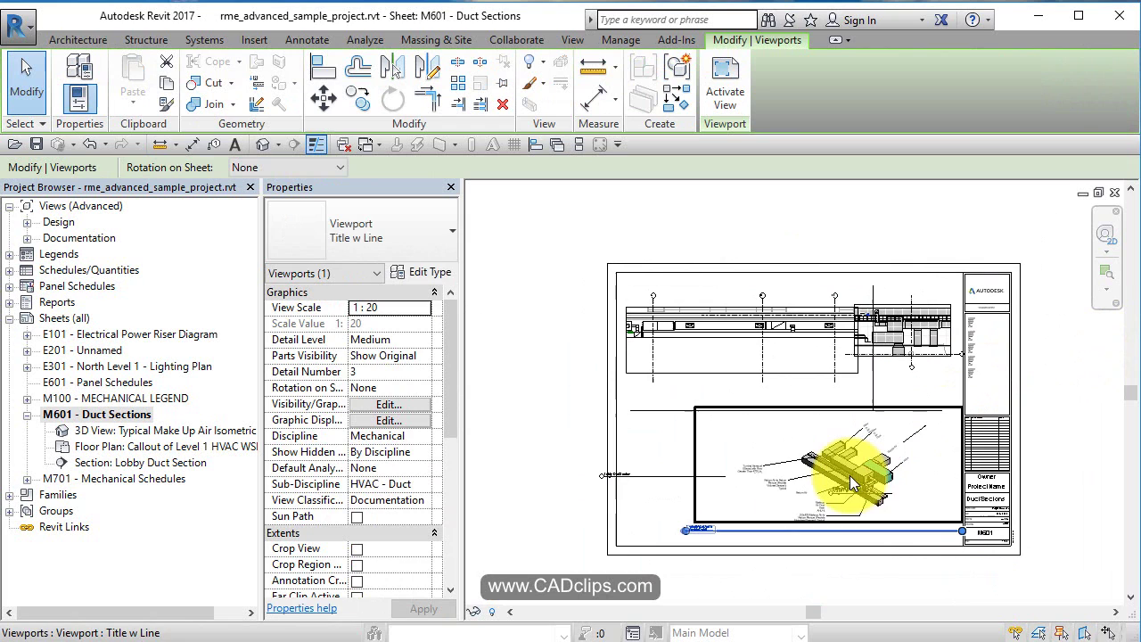
left_click_drag(1033, 478, 1057, 468)
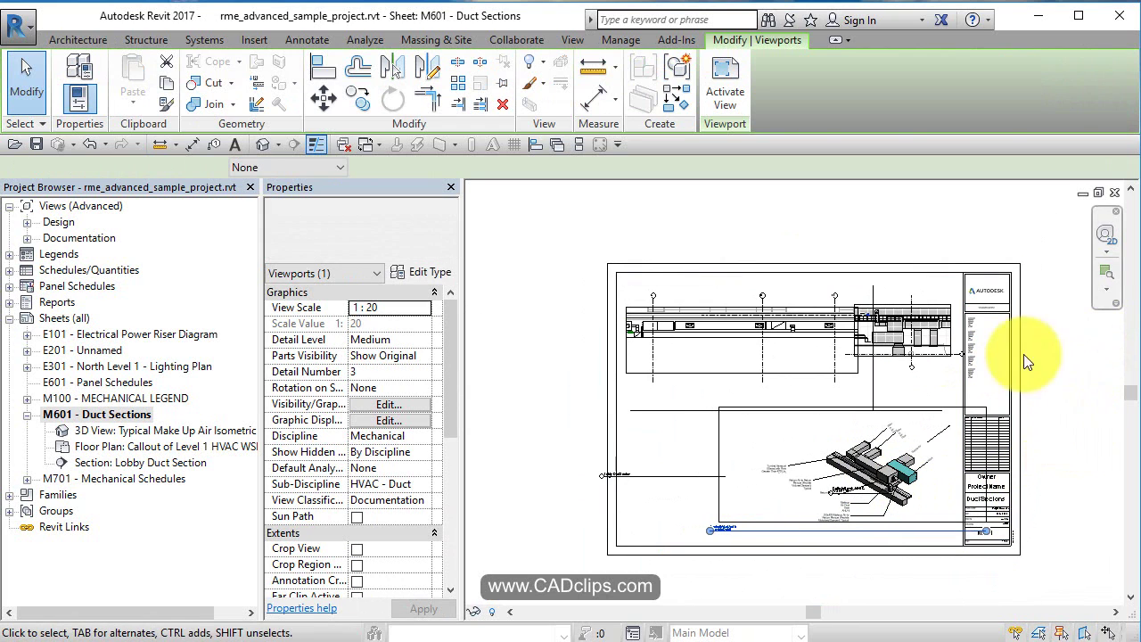
left_click_drag(934, 320, 733, 401)
Shorten a viewport's title line by dragging its end grip
left_click(773, 372)
left_click(571, 509)
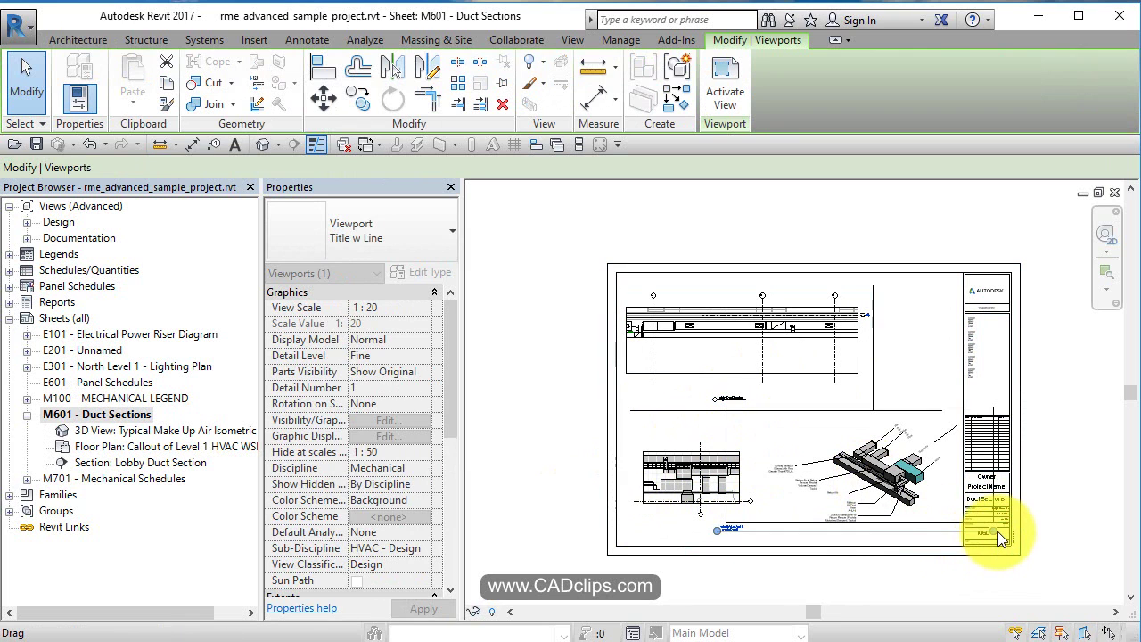
left_click_drag(994, 531, 754, 535)
left_click(747, 573)
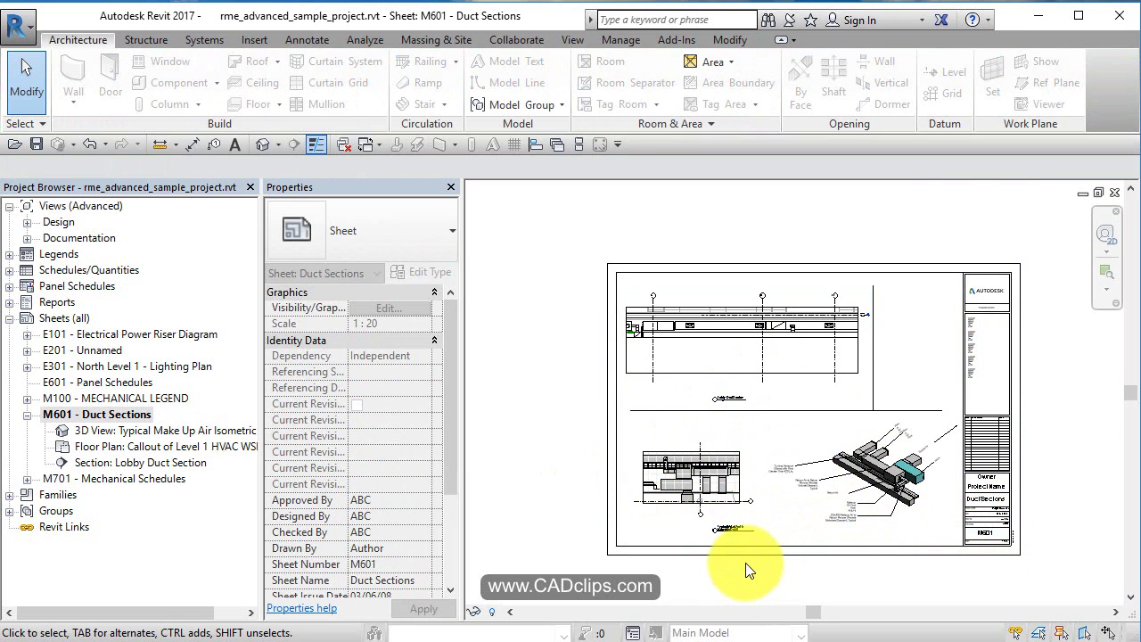
Reposition the isometric viewport at the lower right of sheet M601
scroll(733, 504, "up", 5)
left_click_drag(730, 494, 1014, 472)
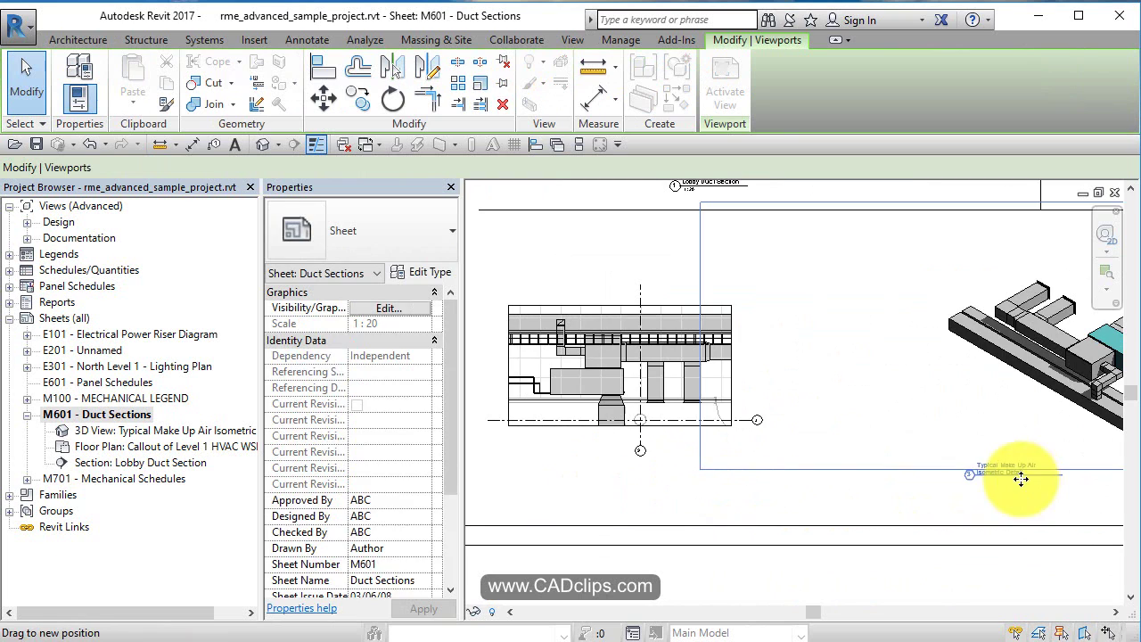
scroll(755, 387, "down", 5)
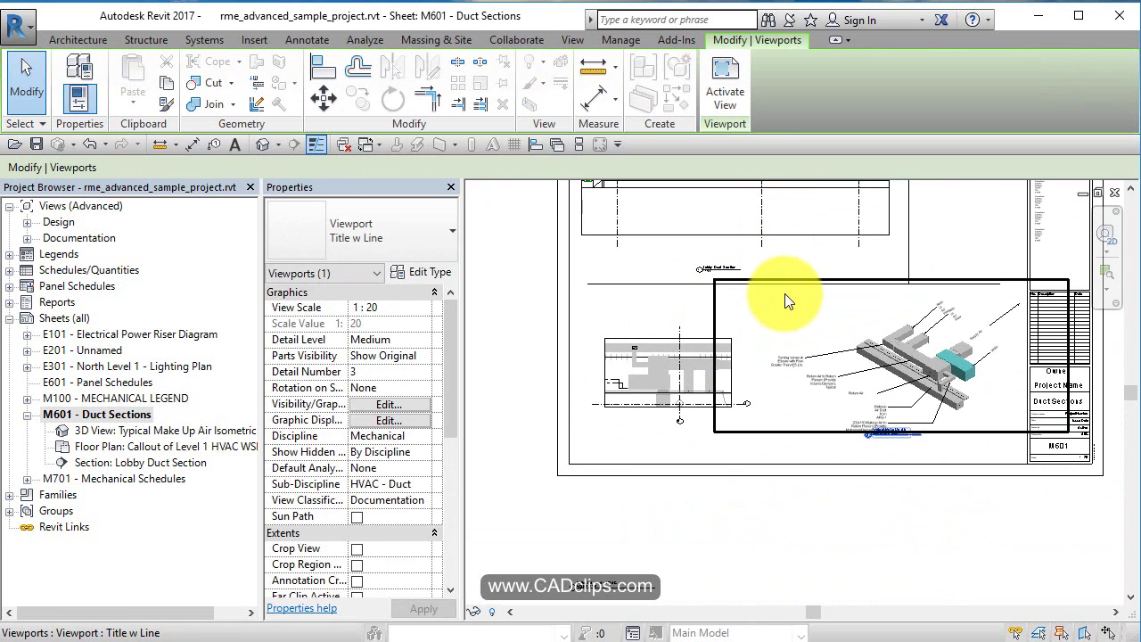
middle_click_drag(785, 294, 733, 438)
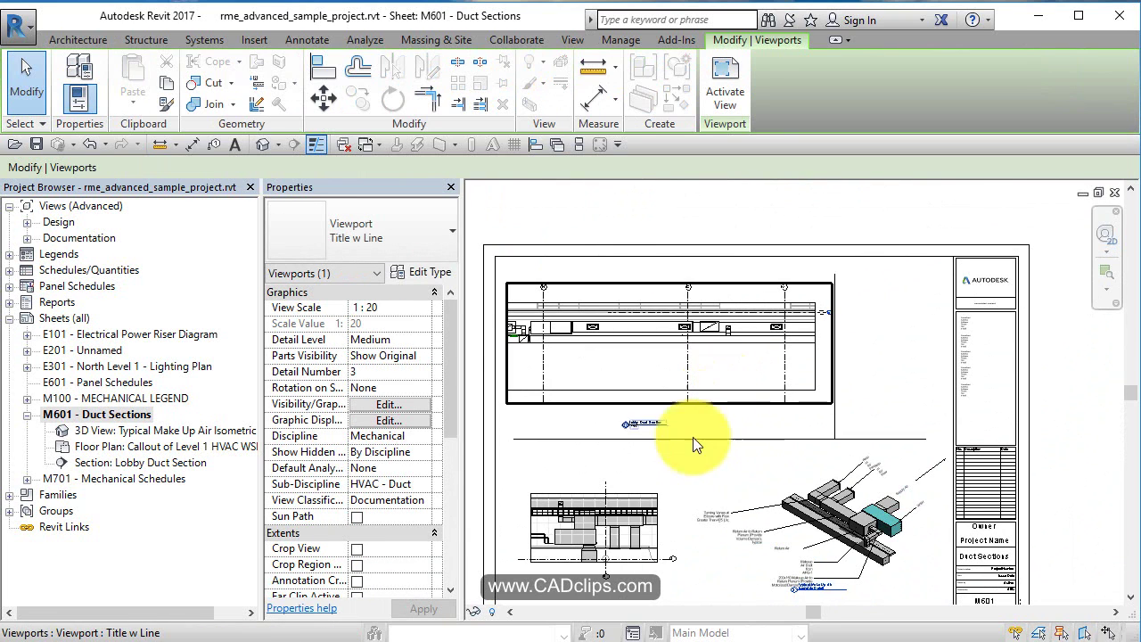
left_click(615, 557)
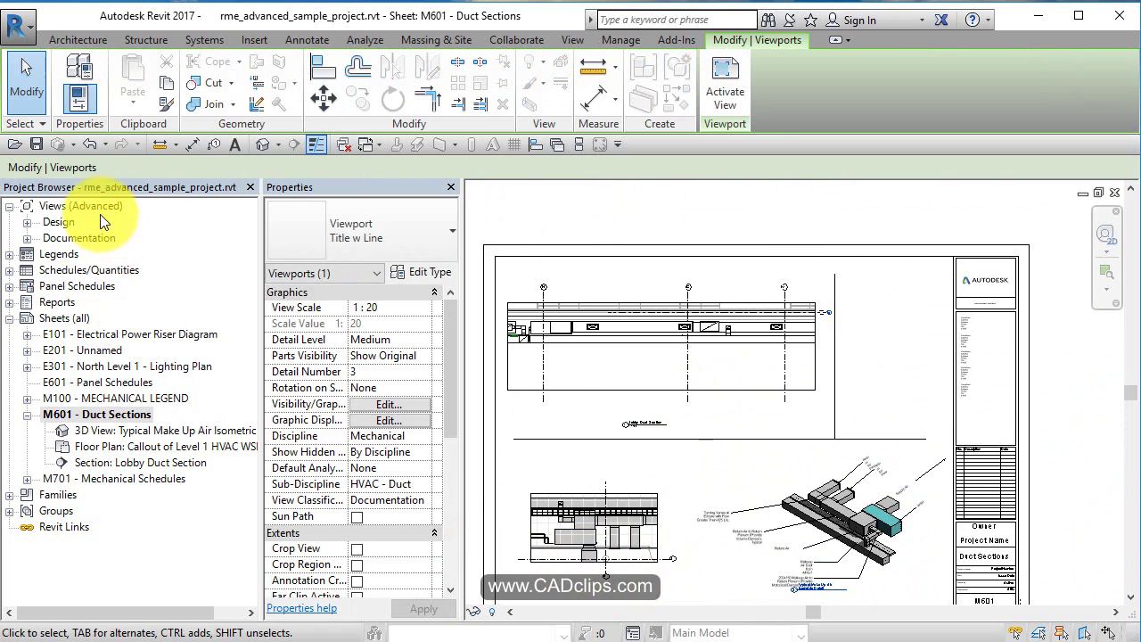
Open Design > FP > Level 2 Fire Protection Piping Plan and pan to the equipment and piping
left_click(29, 227)
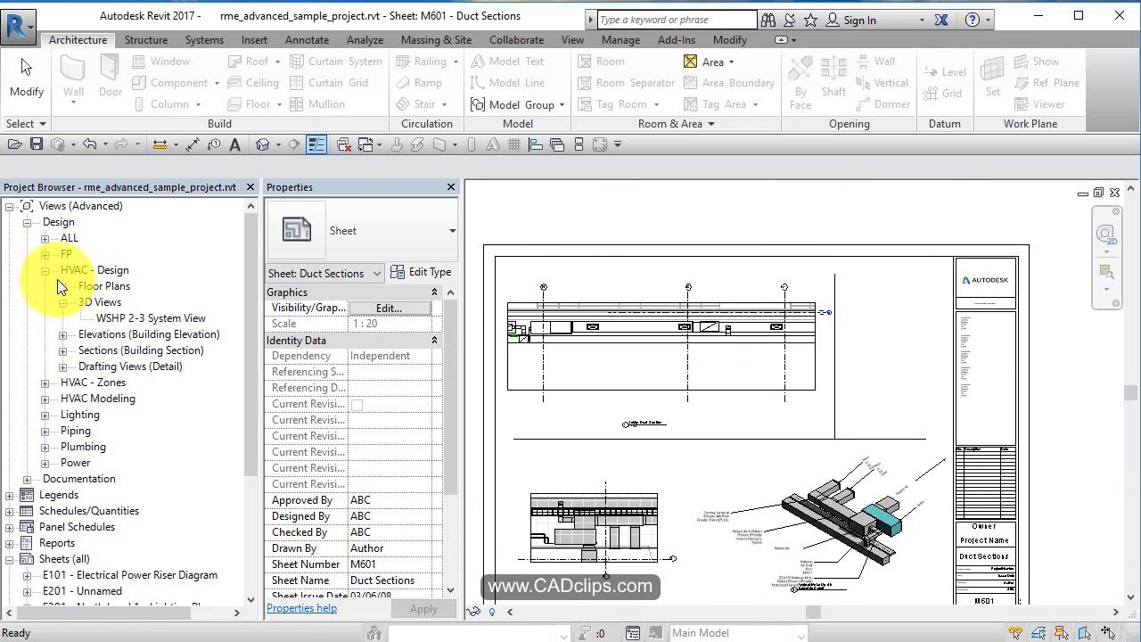
left_click(44, 253)
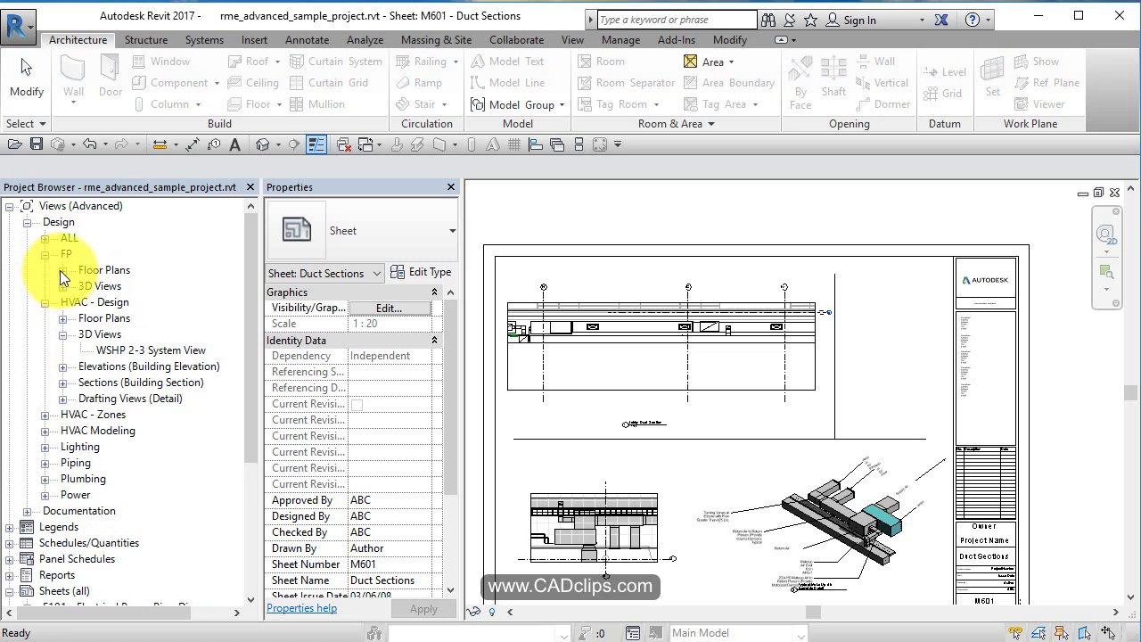
left_click(61, 270)
left_click(138, 284)
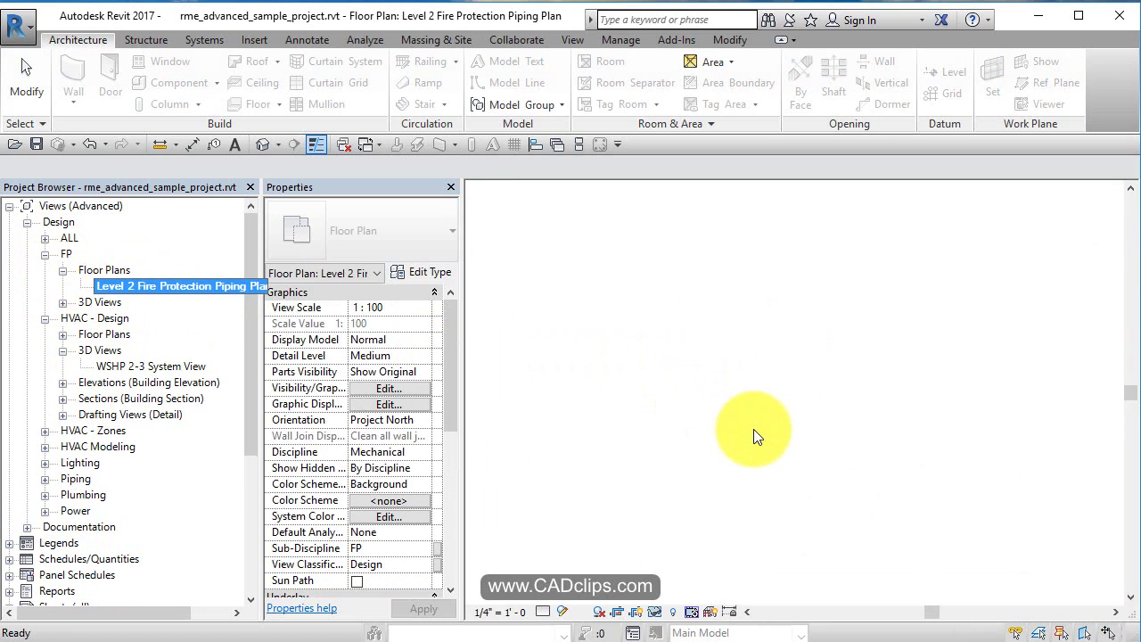
scroll(888, 308, "up", 5)
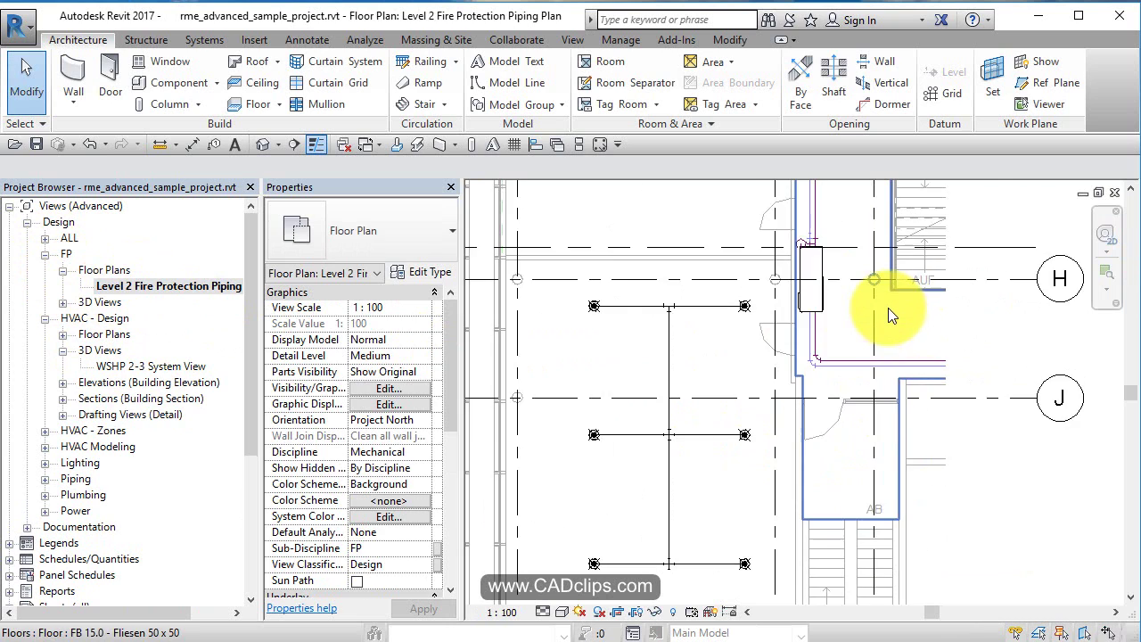
middle_click_drag(888, 307, 792, 369)
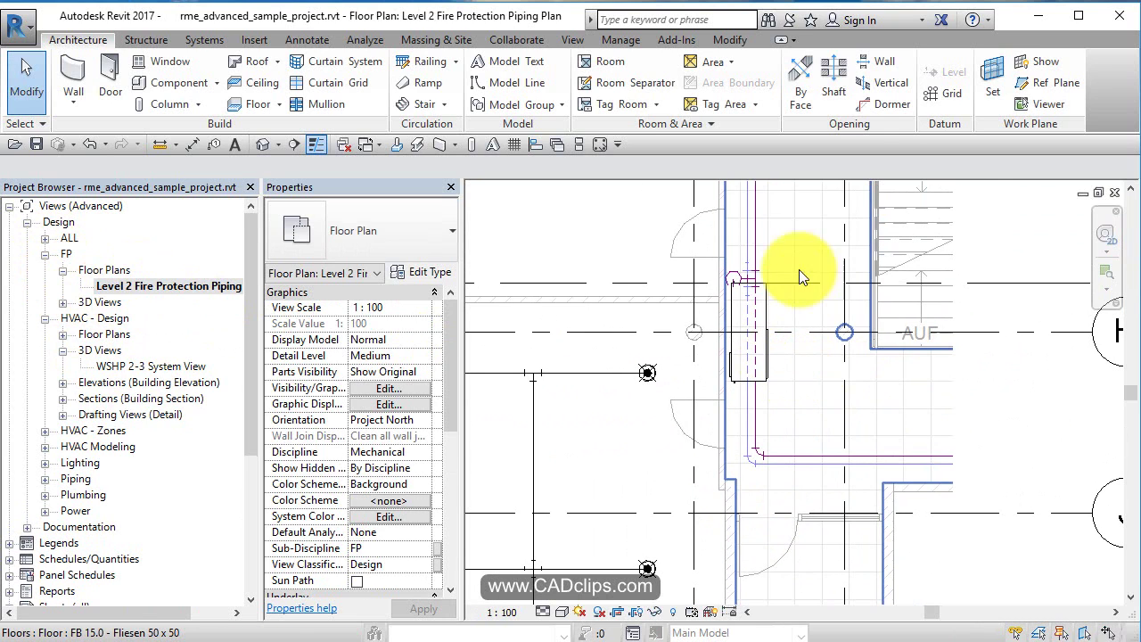
Tag the mechanical equipment as 2-9 and drag the tag down-right on a free-end leader
left_click(309, 39)
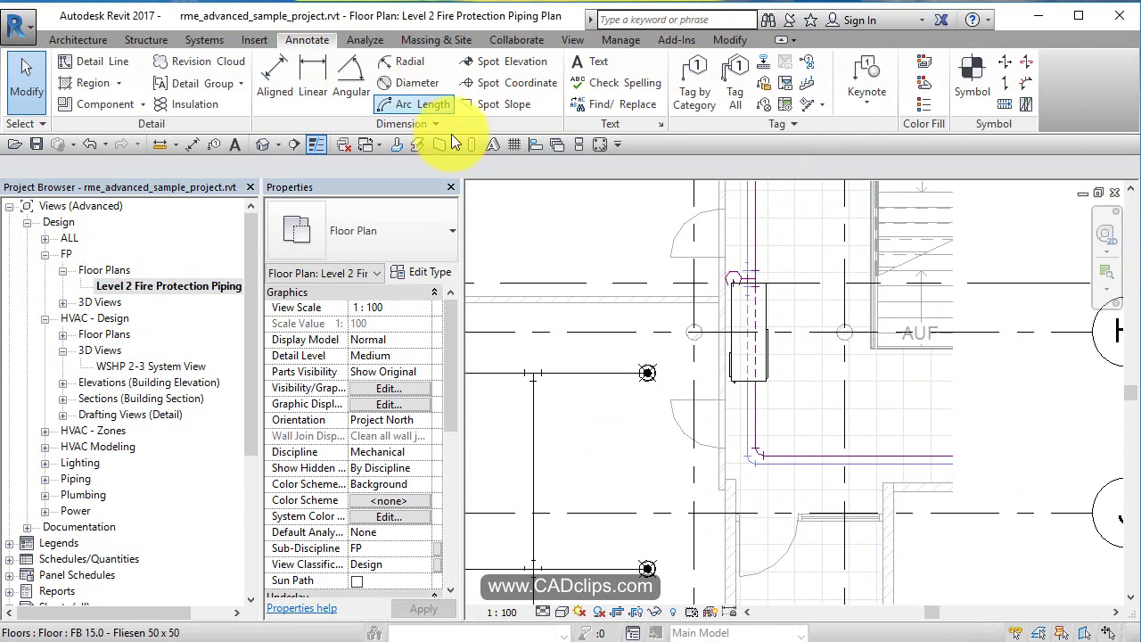
left_click(694, 89)
left_click(760, 368)
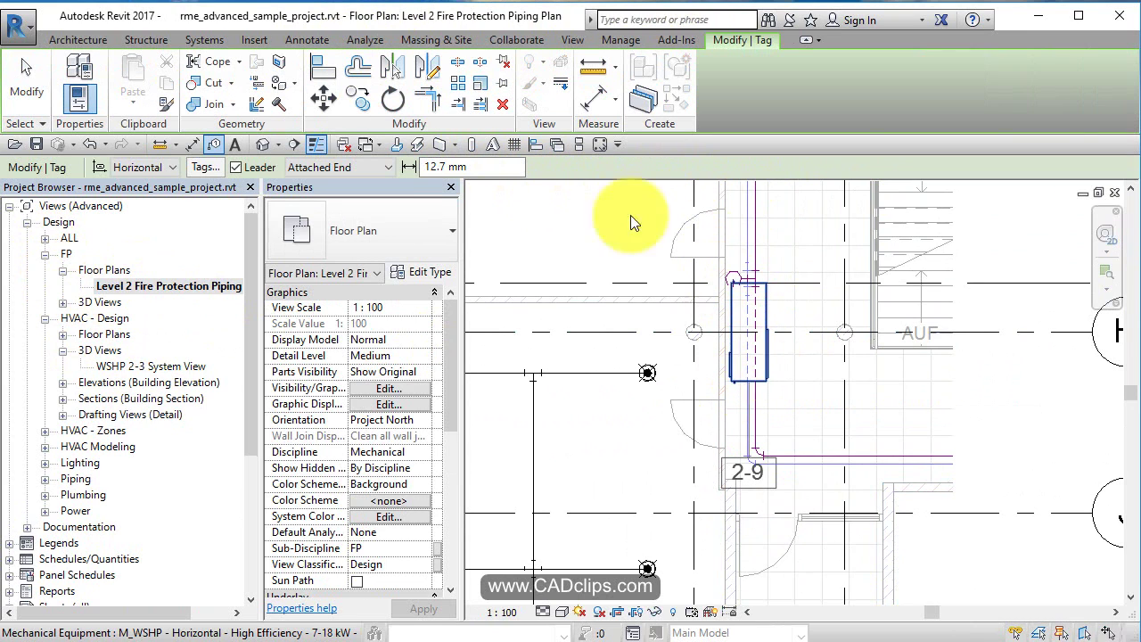
left_click(298, 167)
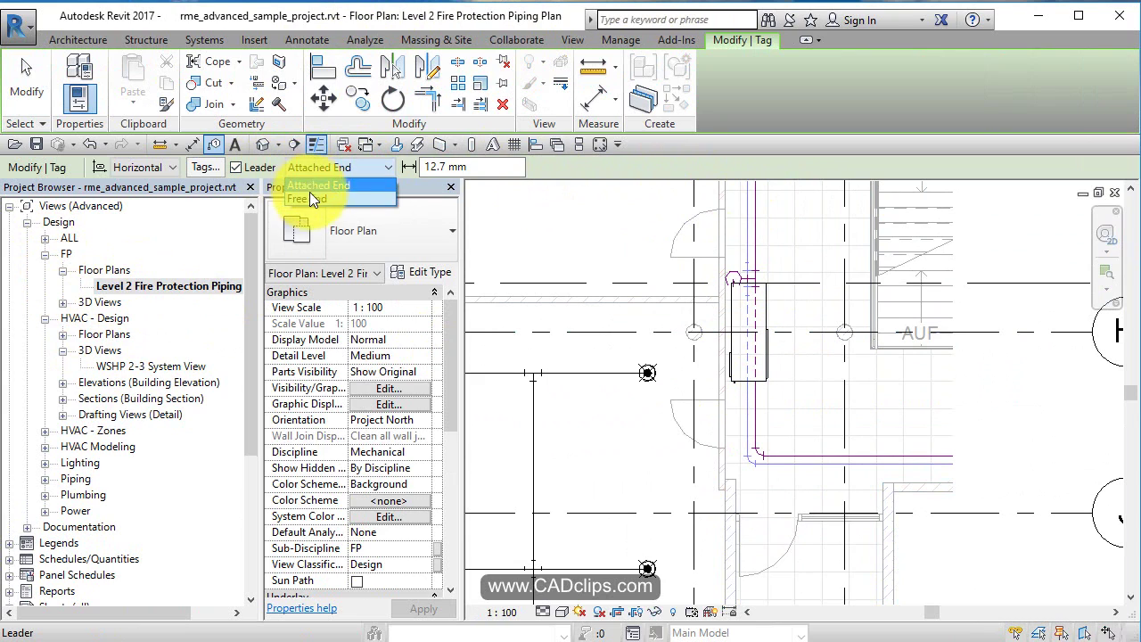
left_click(306, 196)
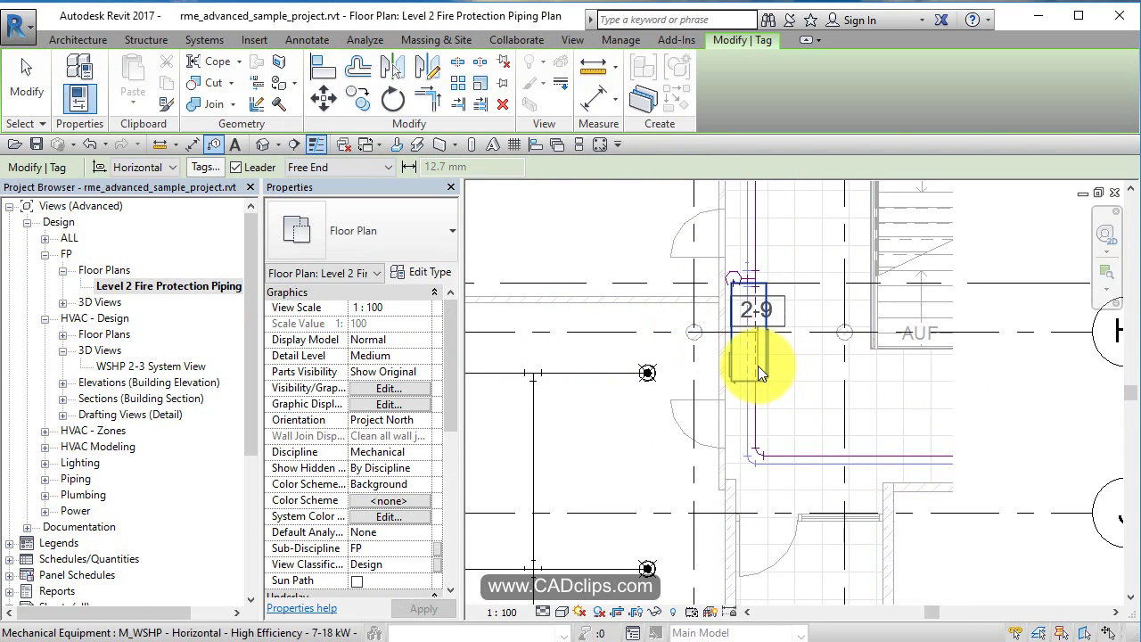
left_click_drag(754, 307, 895, 407)
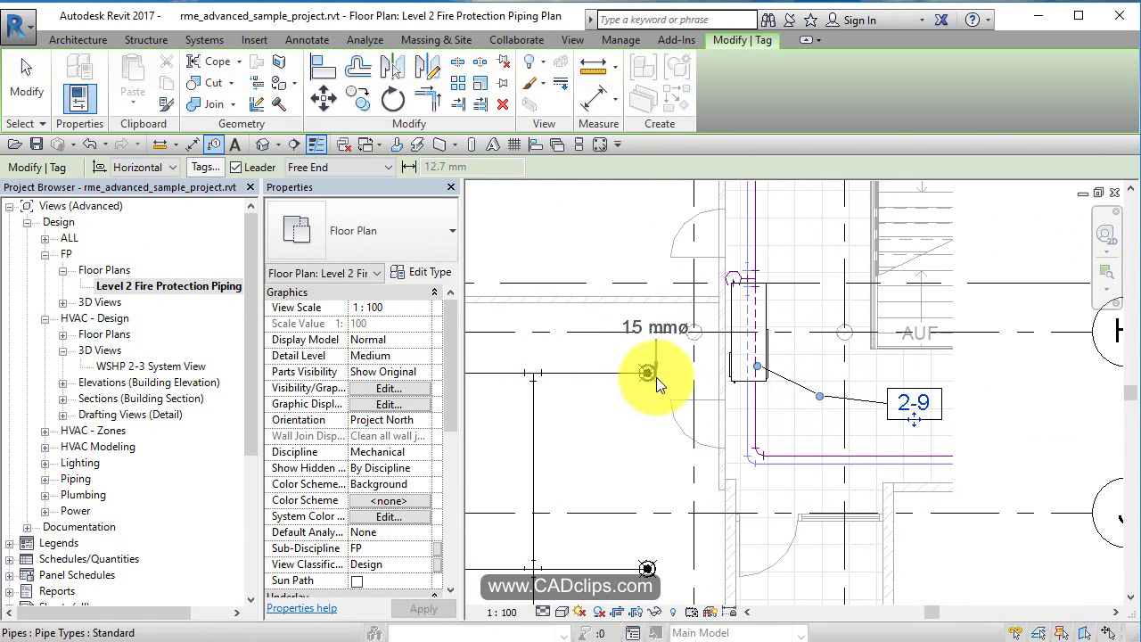
Tag a pipe with a 15 mmø size label placed up-left on a bent leader
left_click(648, 375)
left_click(623, 249)
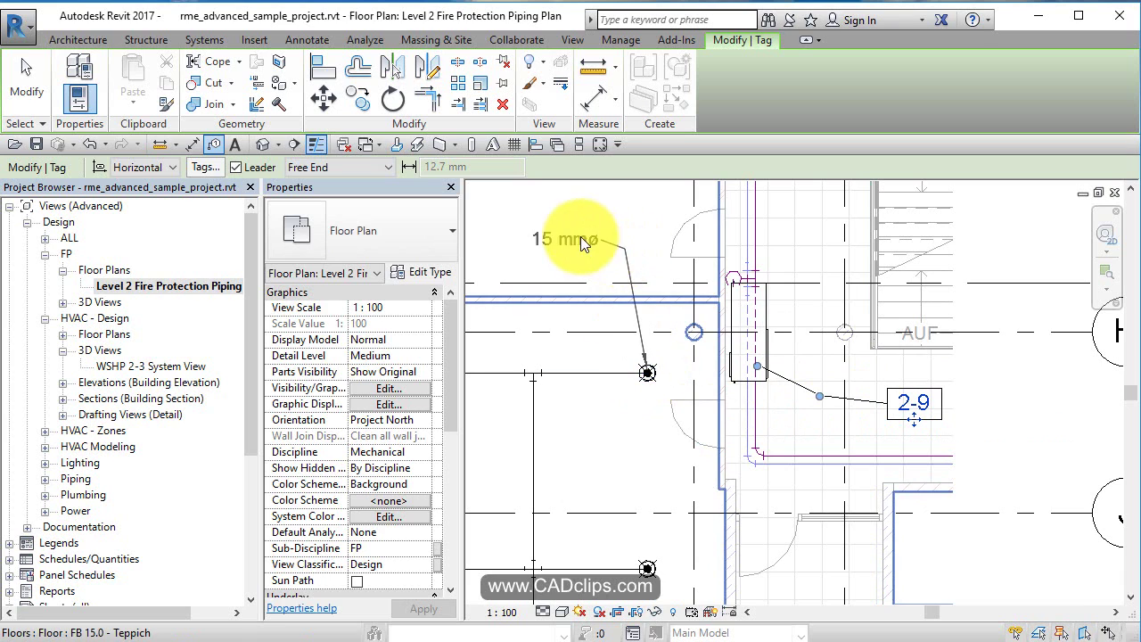
left_click(581, 236)
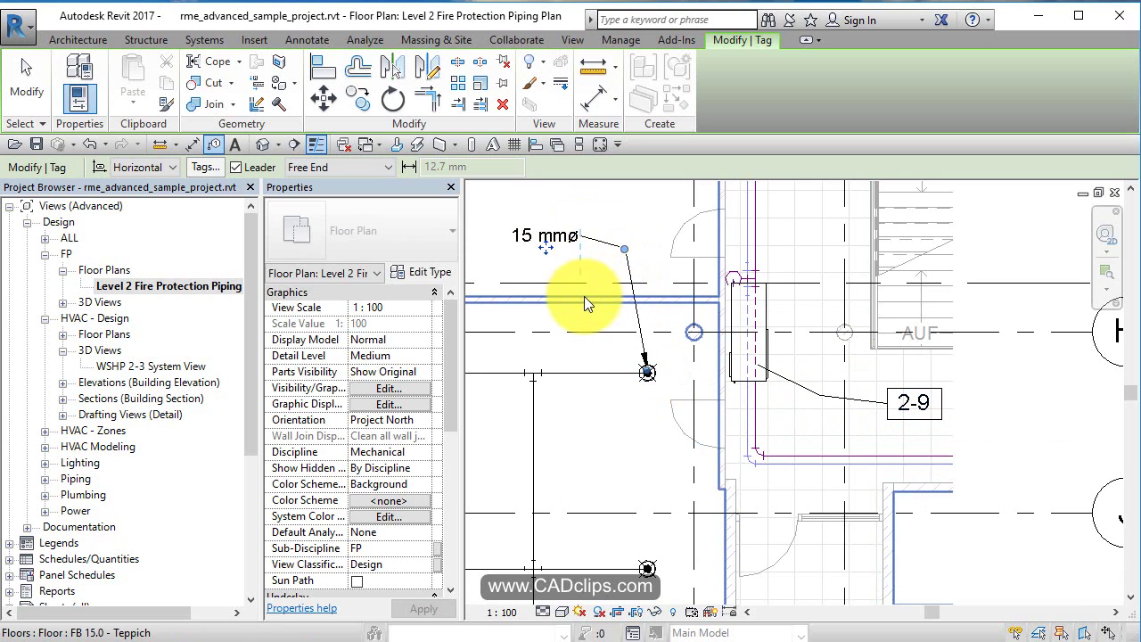
Try tagging the stairs and the door, declining to load tags for either
left_click(930, 293)
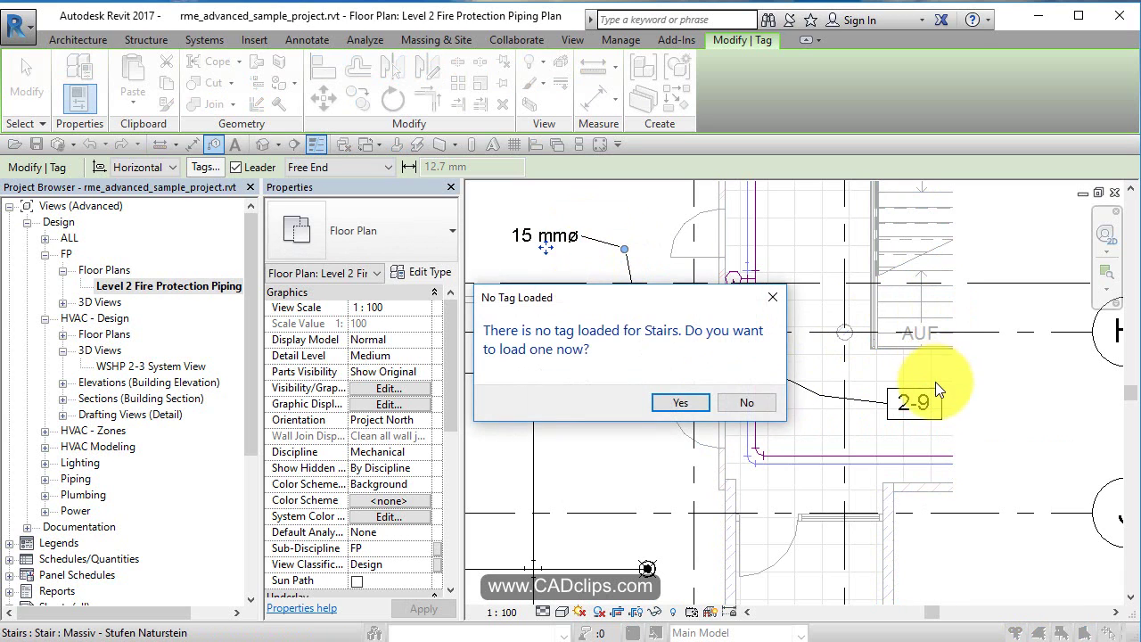
left_click(747, 403)
middle_click_drag(836, 503, 751, 369)
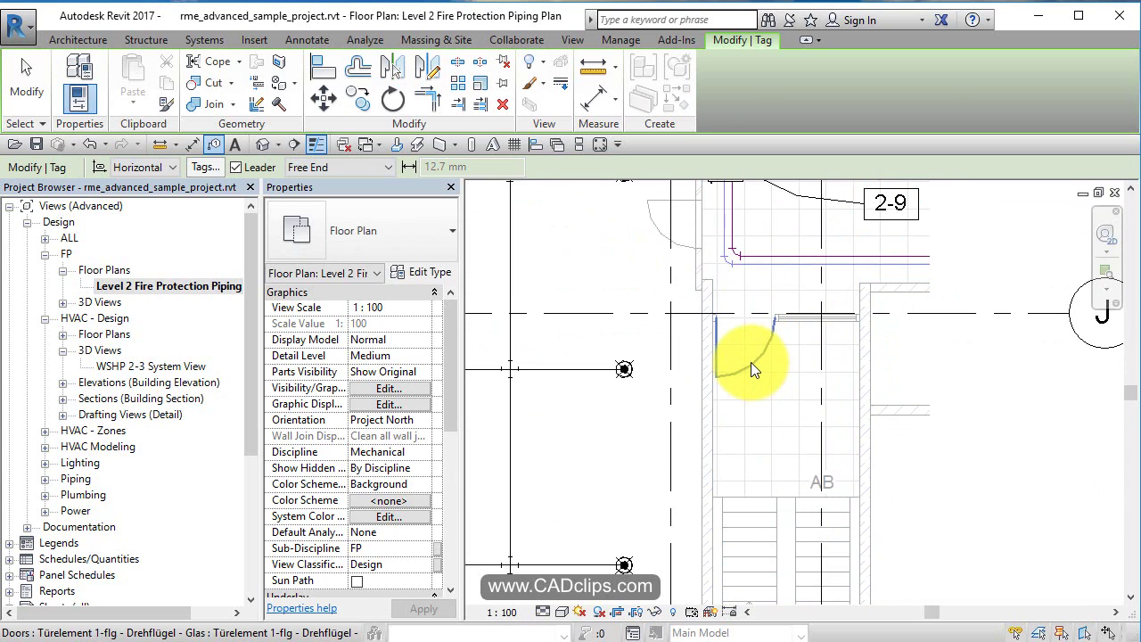
left_click(751, 362)
left_click(749, 400)
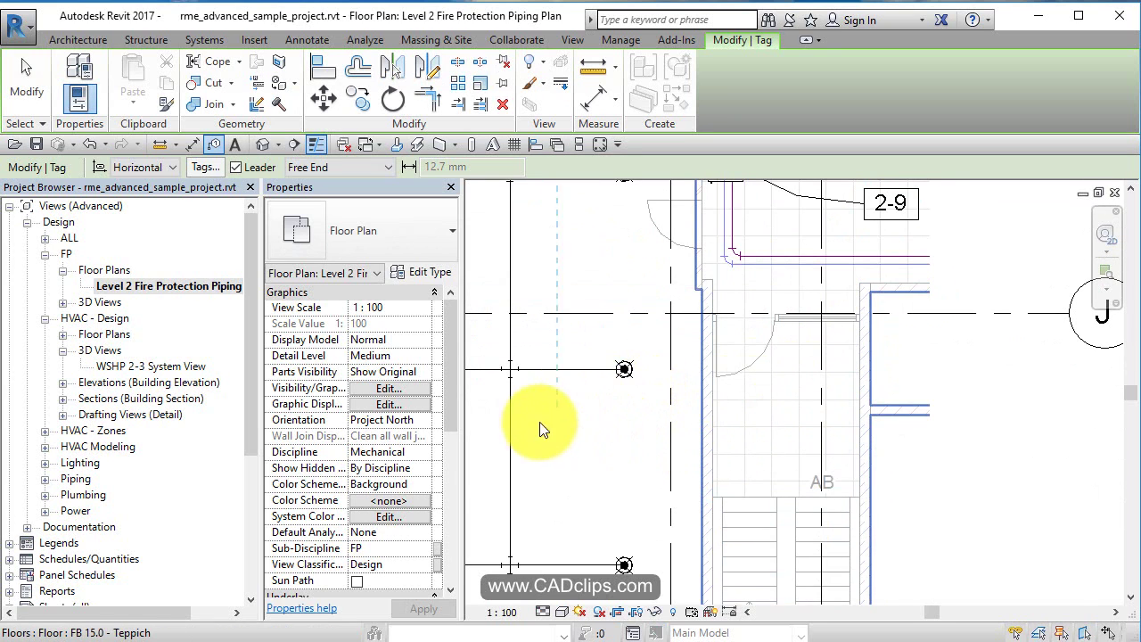
Tag the lower vertical pipe 15 mmø with the label below right, then view grids H and J
left_click(516, 434)
left_click(584, 435)
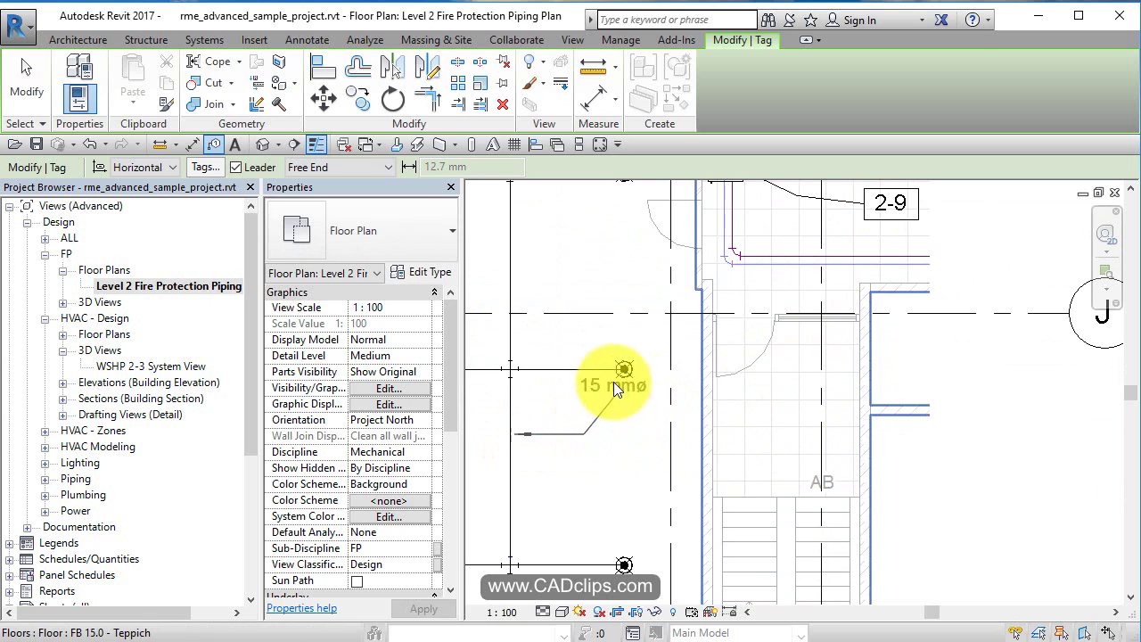
left_click(644, 412)
key("Escape")
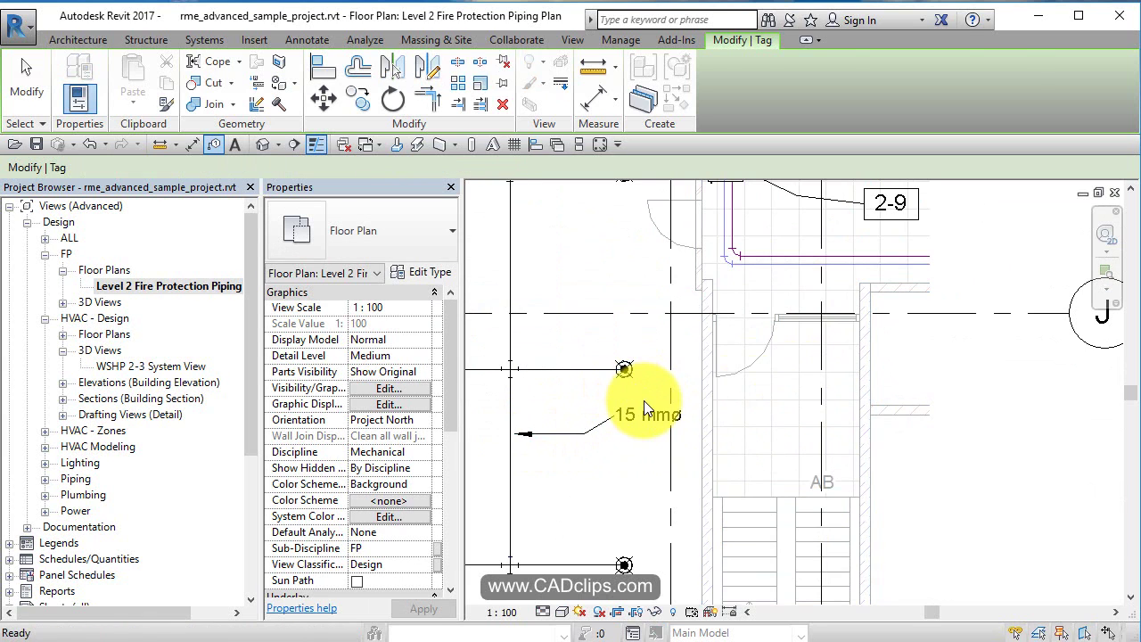
scroll(643, 401, "down", 2)
middle_click_drag(664, 391, 708, 465)
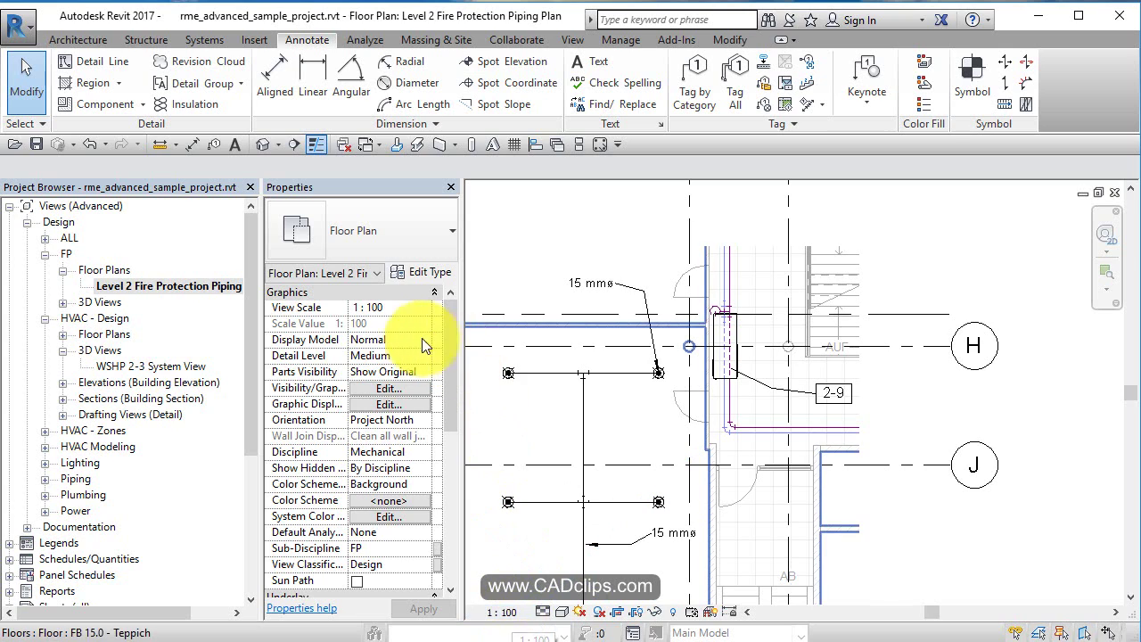
Change the plan's view scale to 1:50, then to 1:200, and zoom out to compare annotation sizes
left_click(521, 612)
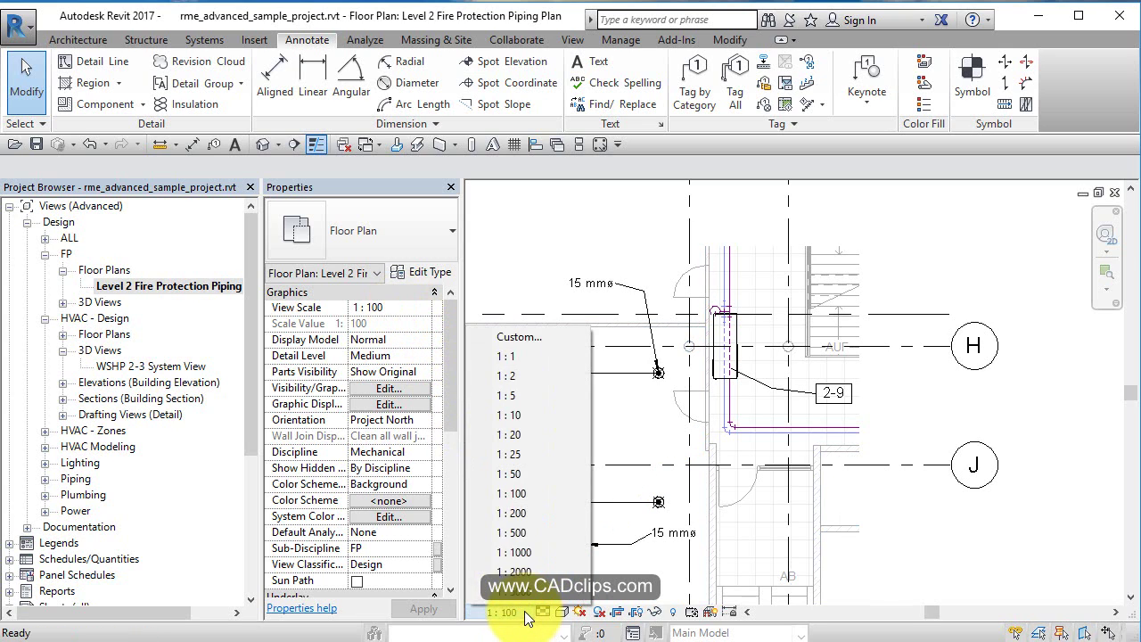
left_click(536, 476)
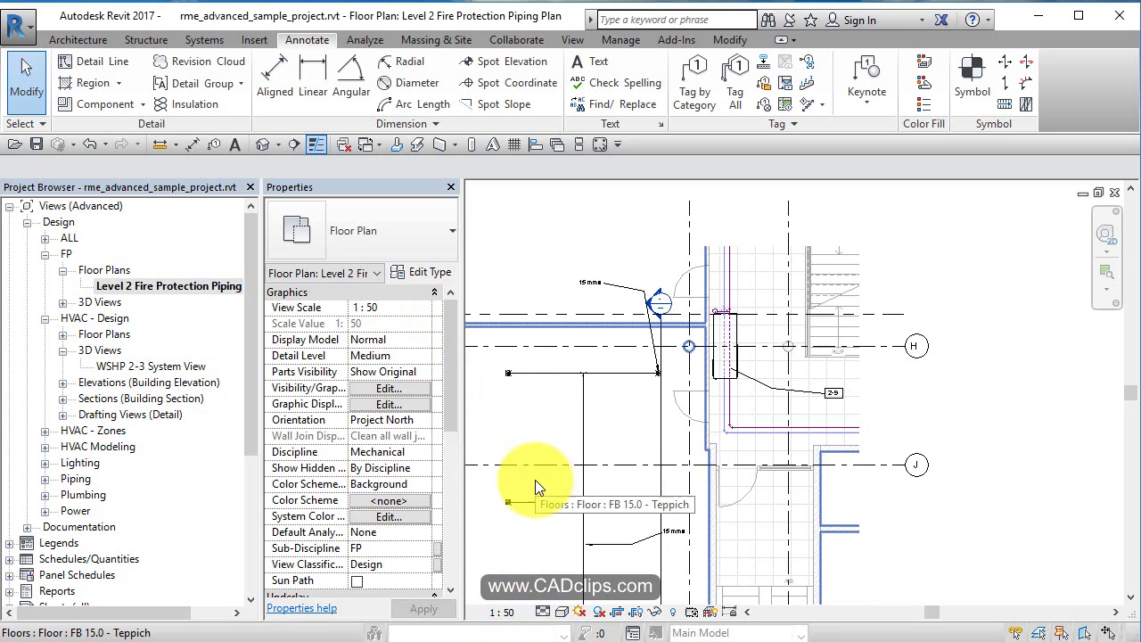
left_click(502, 612)
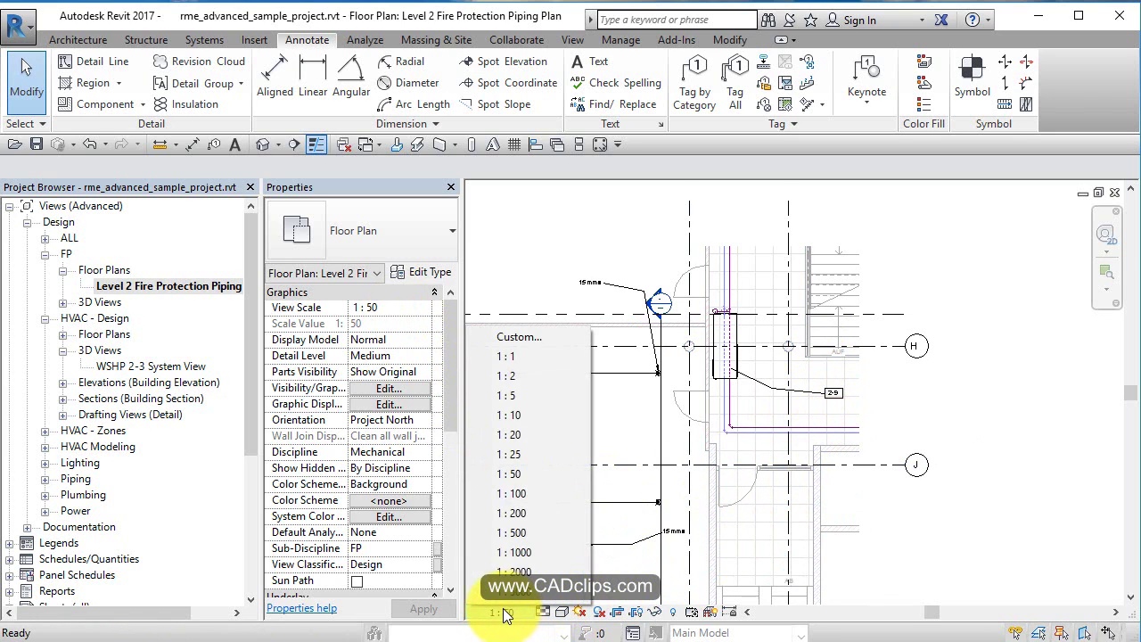
left_click(519, 514)
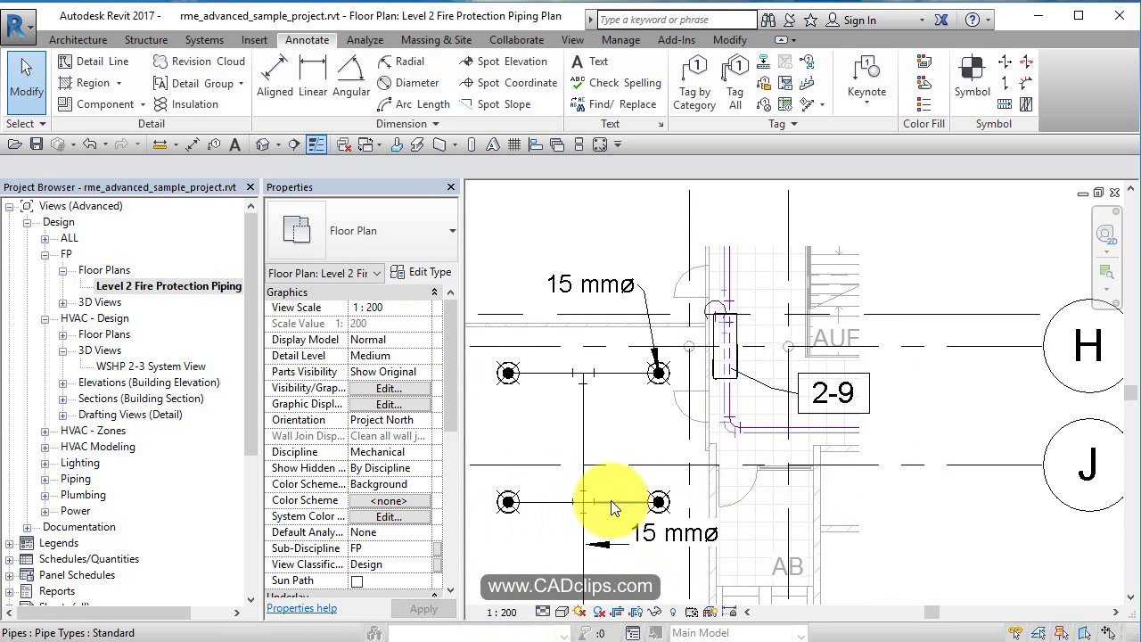
scroll(715, 453, "down", 2)
middle_click_drag(713, 454, 723, 403)
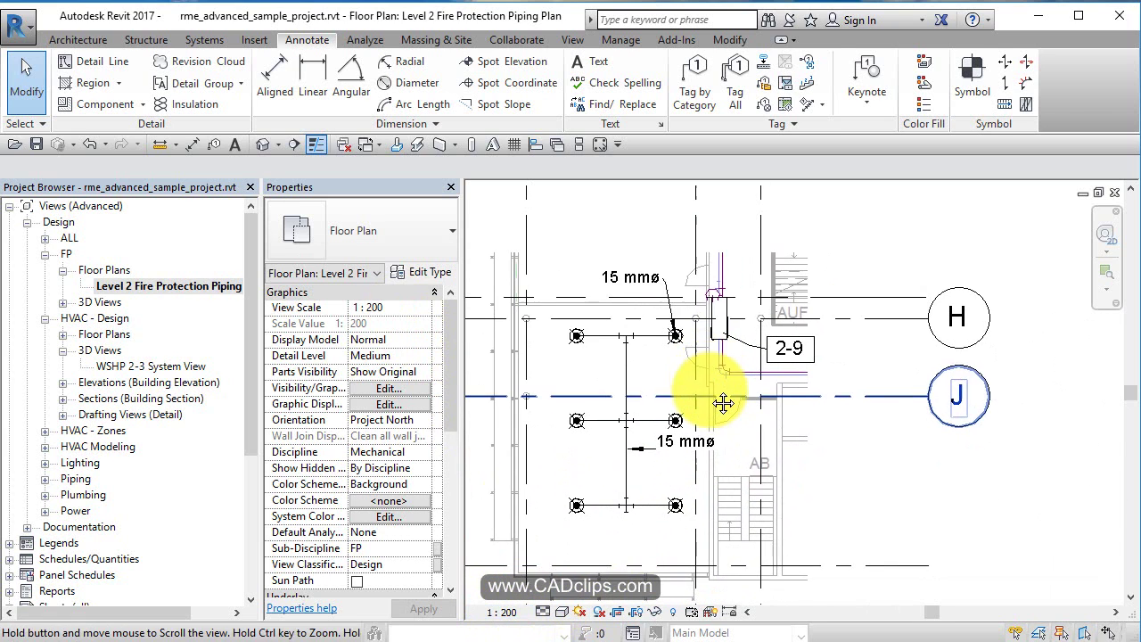
scroll(126, 550, "down", 1)
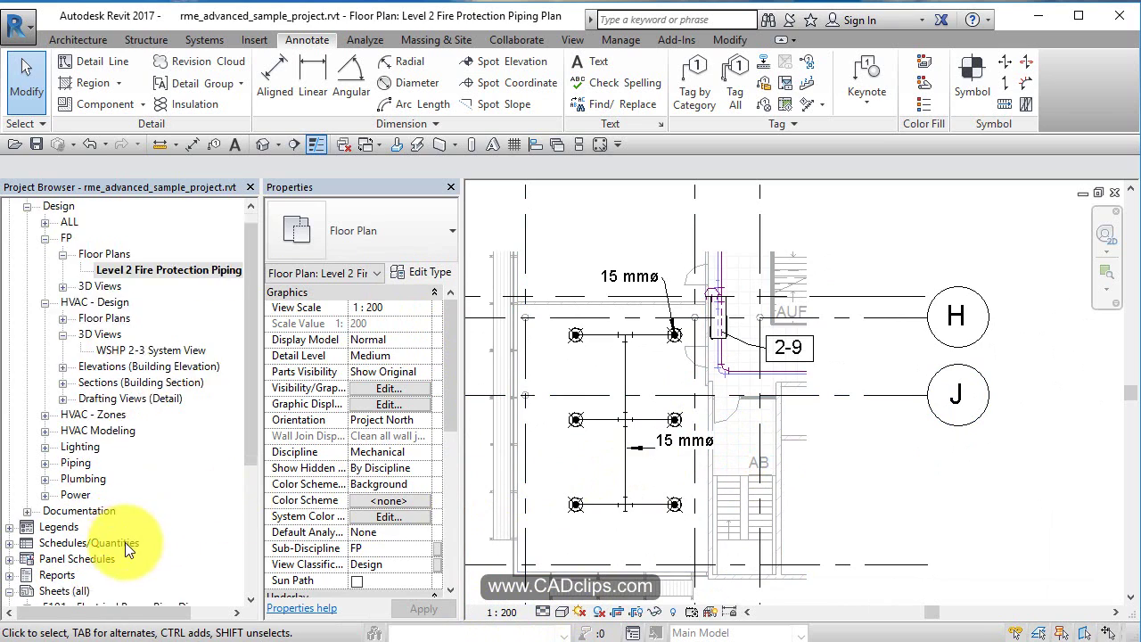
scroll(127, 550, "down", 2)
Open sheet E301 - North Level 1 - Lighting Plan and inspect its viewports, grid bubbles and title block
left_click(105, 573)
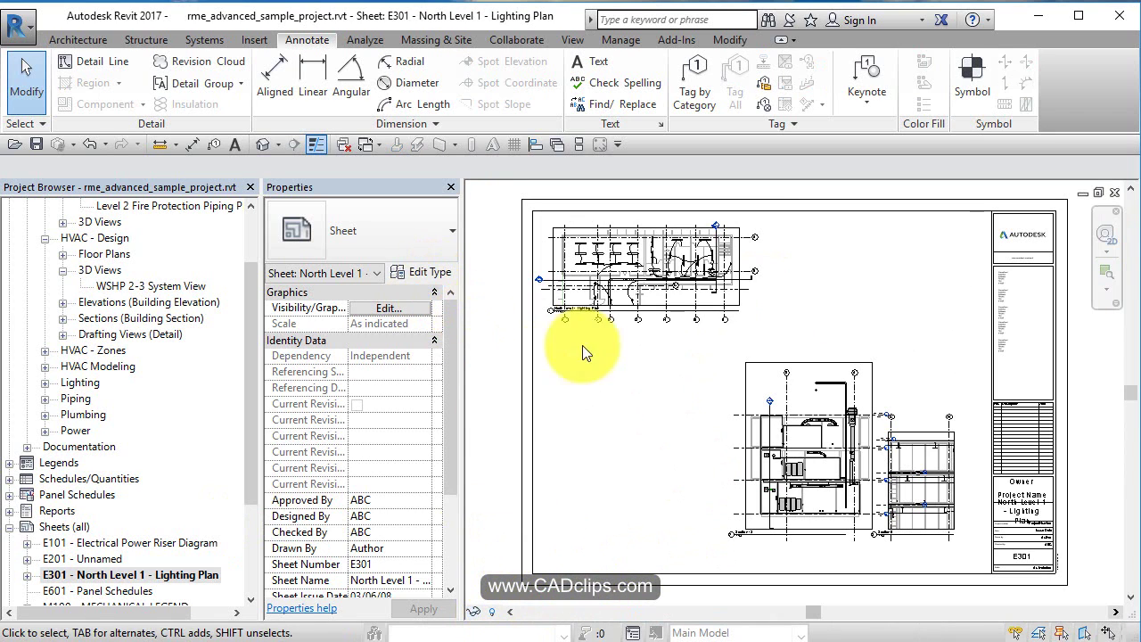
left_click(687, 243)
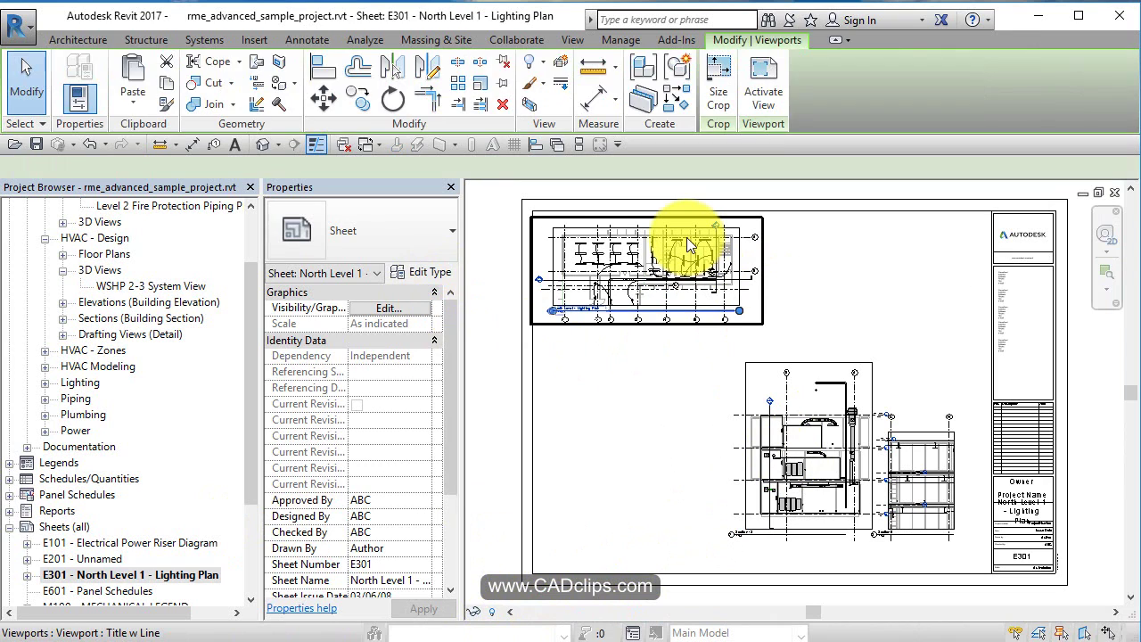
key("Escape")
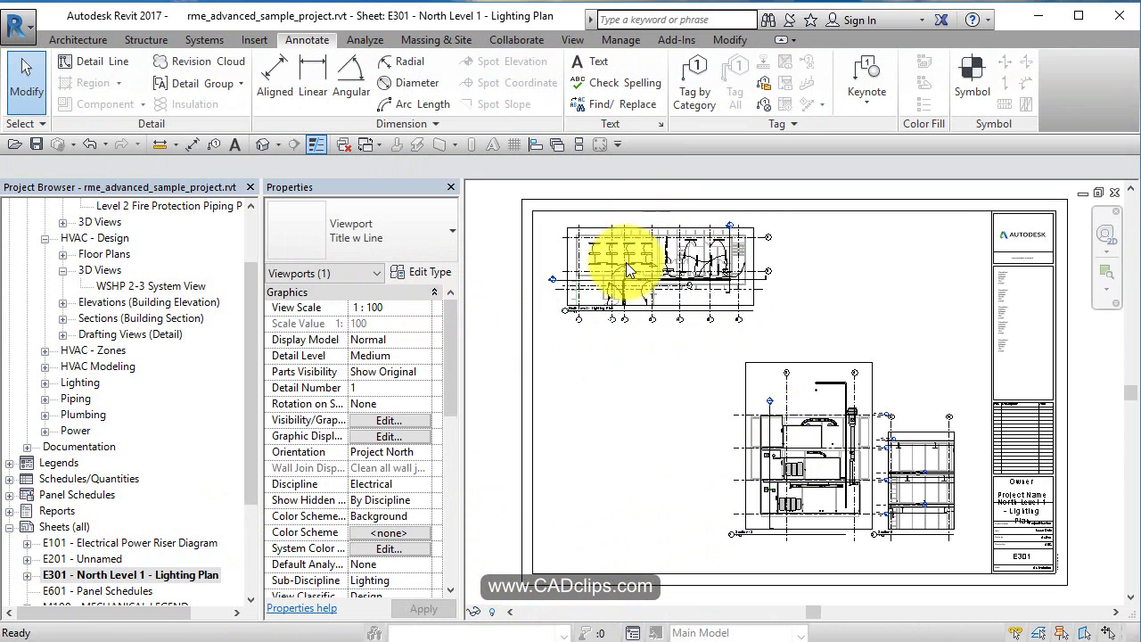
scroll(624, 257, "up", 3)
scroll(622, 255, "up", 3)
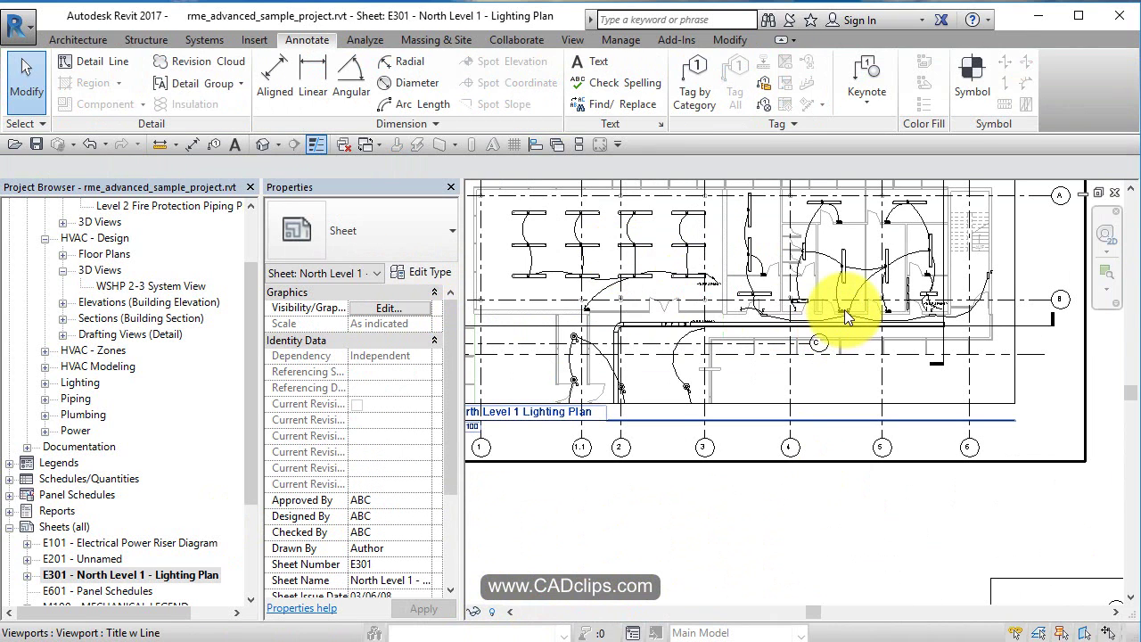
mouse_move(846, 313)
middle_mouse_down()
mouse_move(786, 426)
mouse_move(789, 390)
middle_mouse_up()
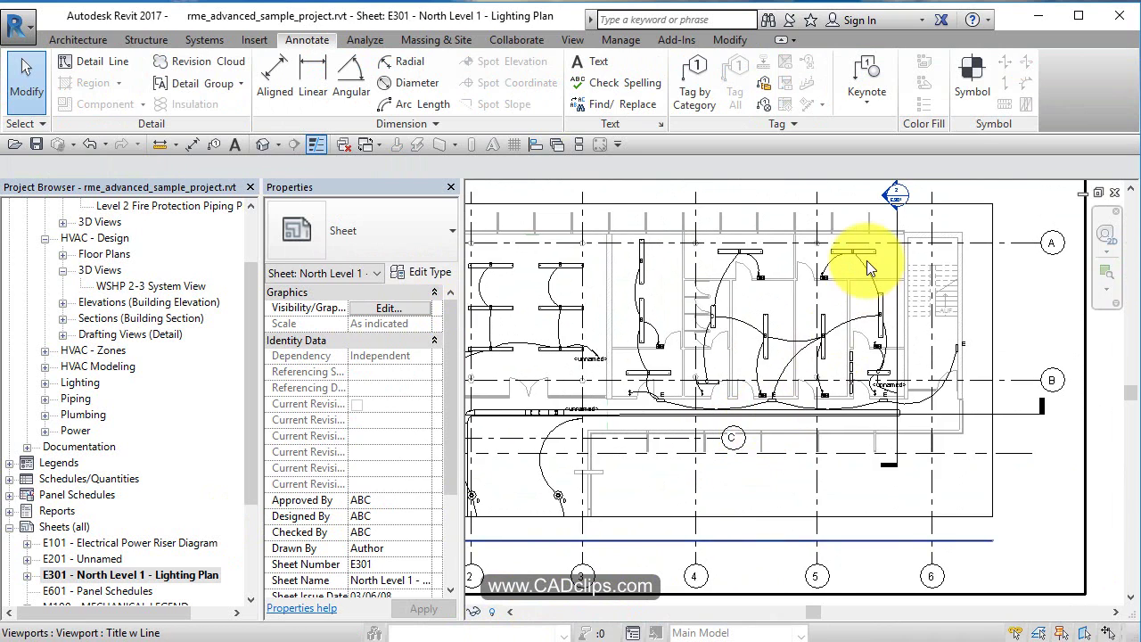
scroll(867, 260, "up", 2)
scroll(866, 260, "down", 2)
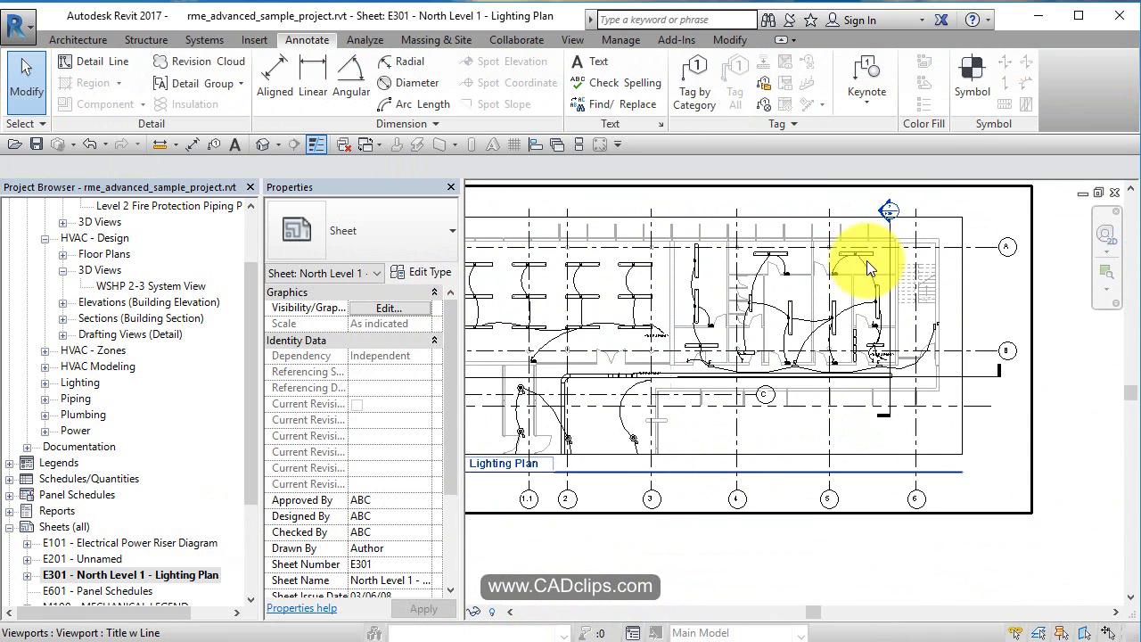
scroll(867, 260, "down", 2)
scroll(867, 261, "down", 1)
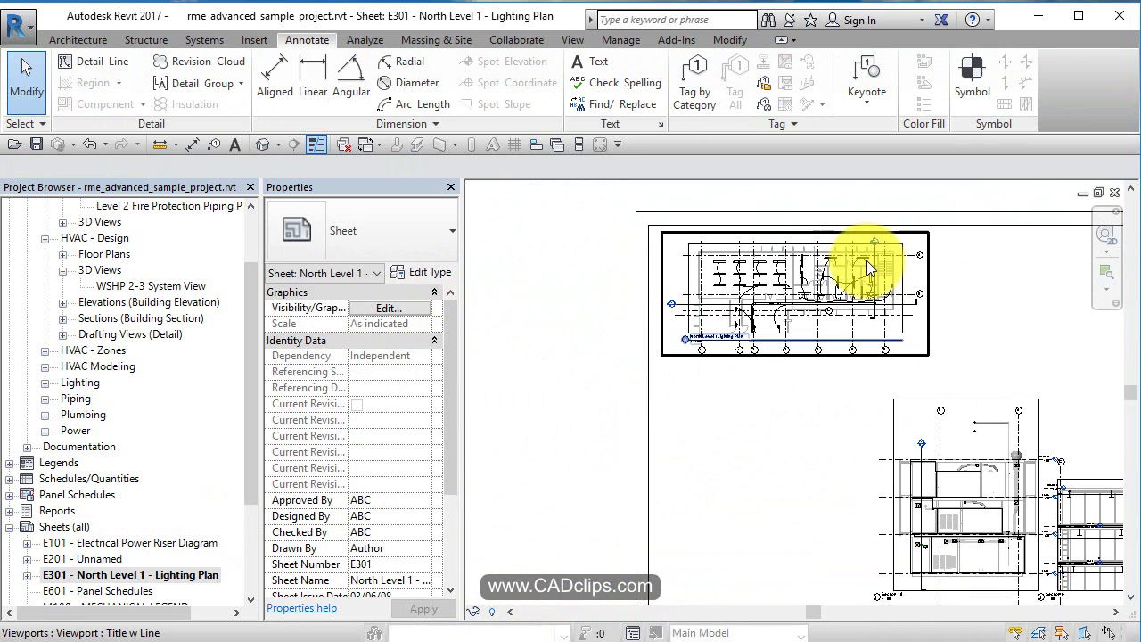
scroll(866, 261, "down", 1)
middle_click_drag(867, 260, 767, 272)
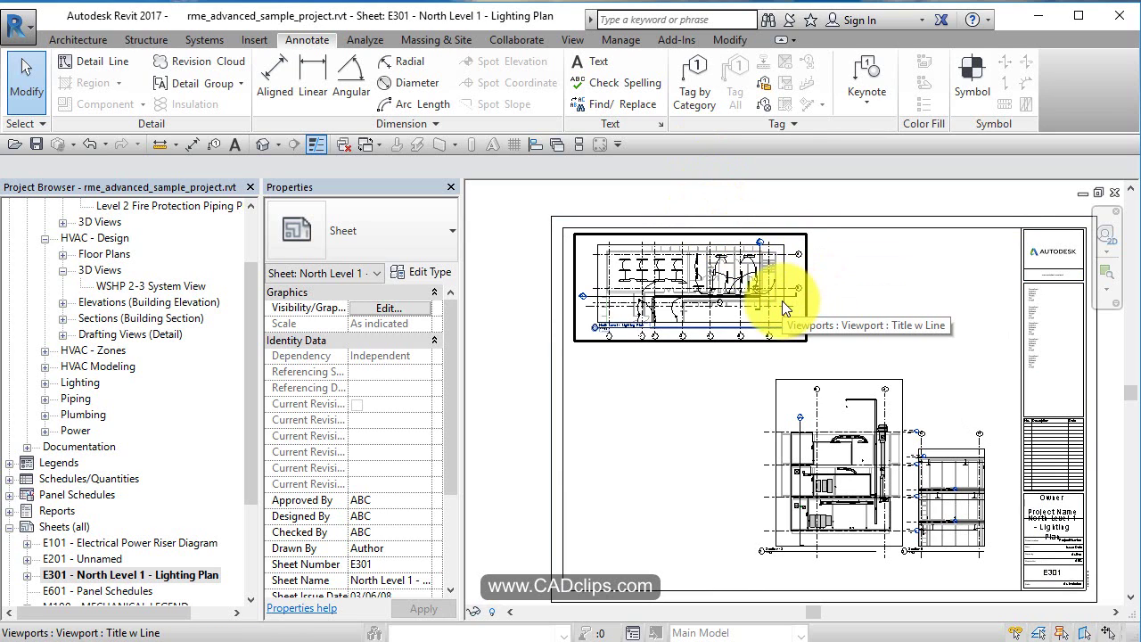
Move the lower viewport left and switch its View Scale to 1:200, then back to 1:50
left_click_drag(845, 448, 790, 440)
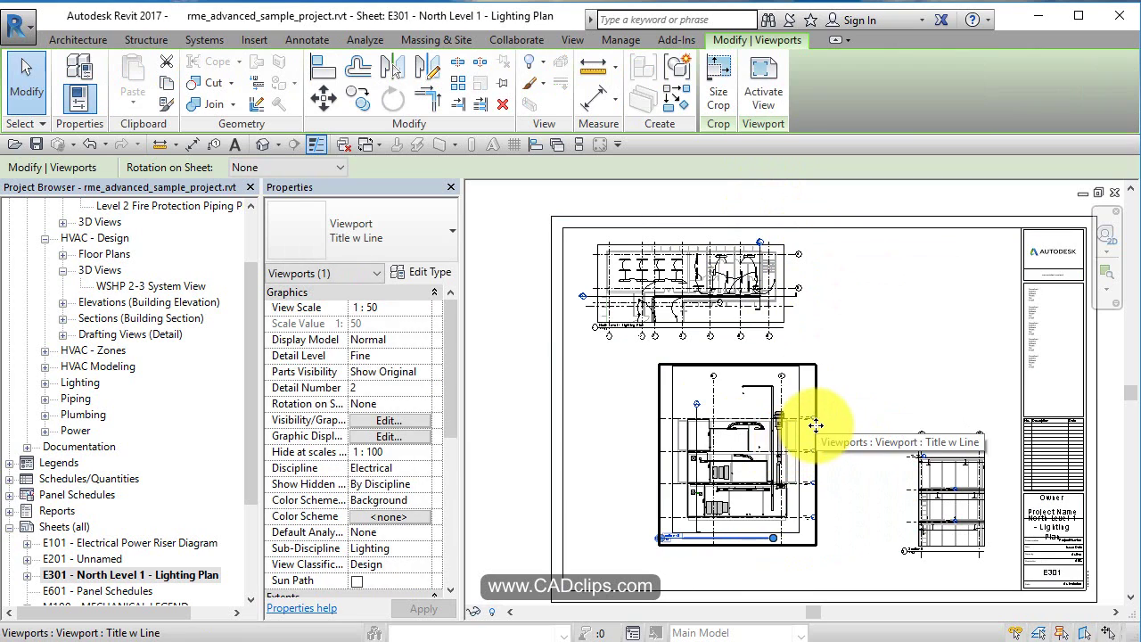
left_click(421, 308)
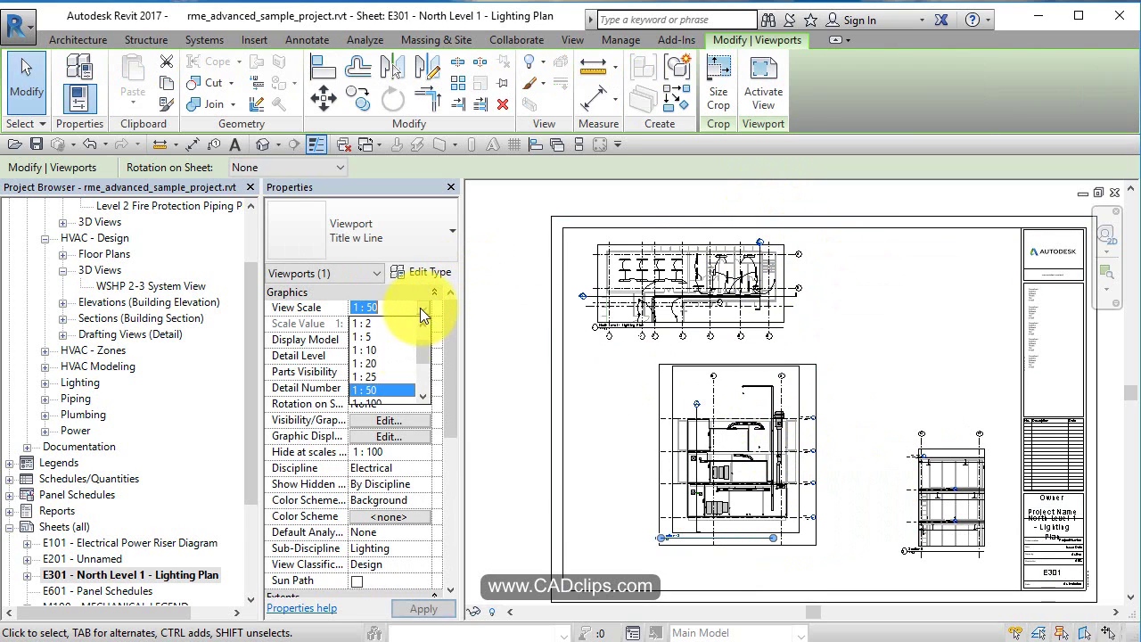
scroll(425, 398, "down", 2)
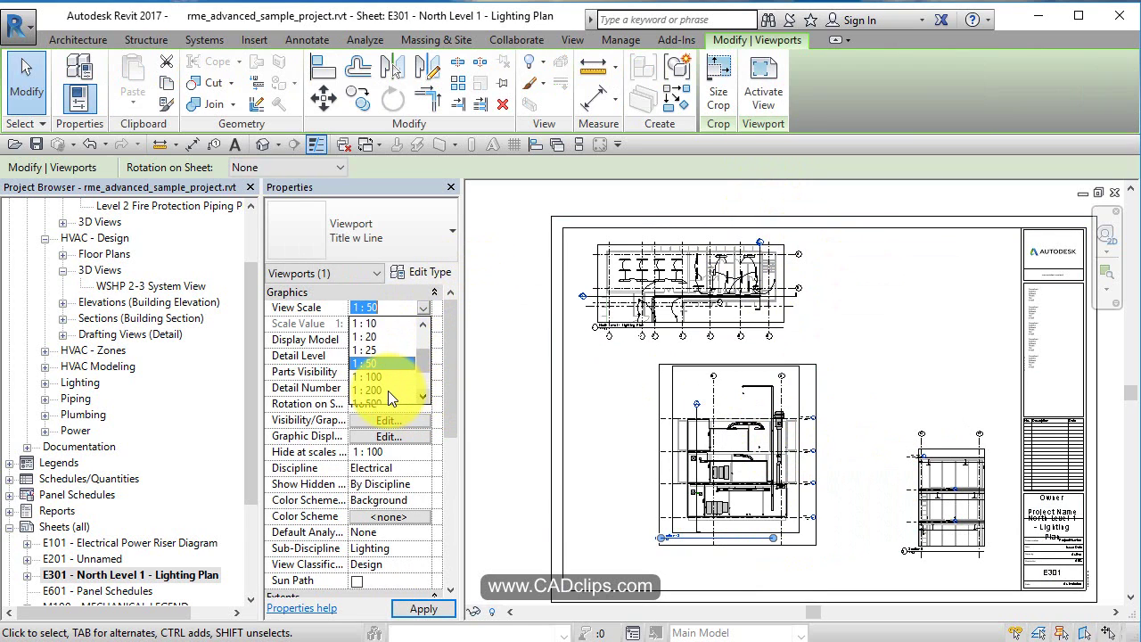
left_click(388, 391)
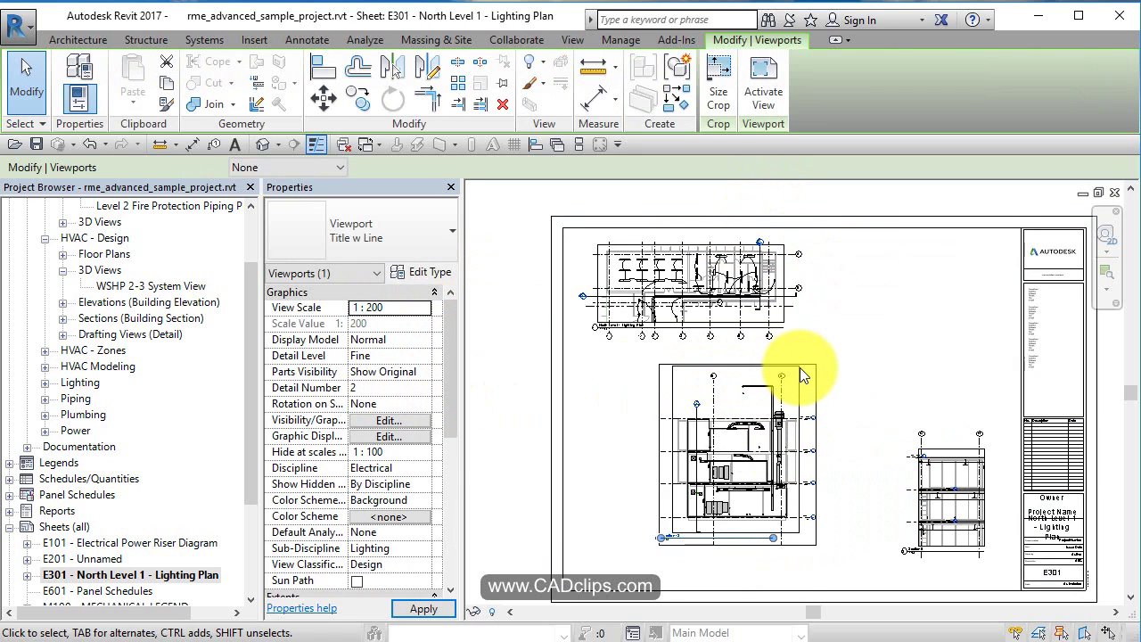
left_click(422, 308)
left_click(377, 364)
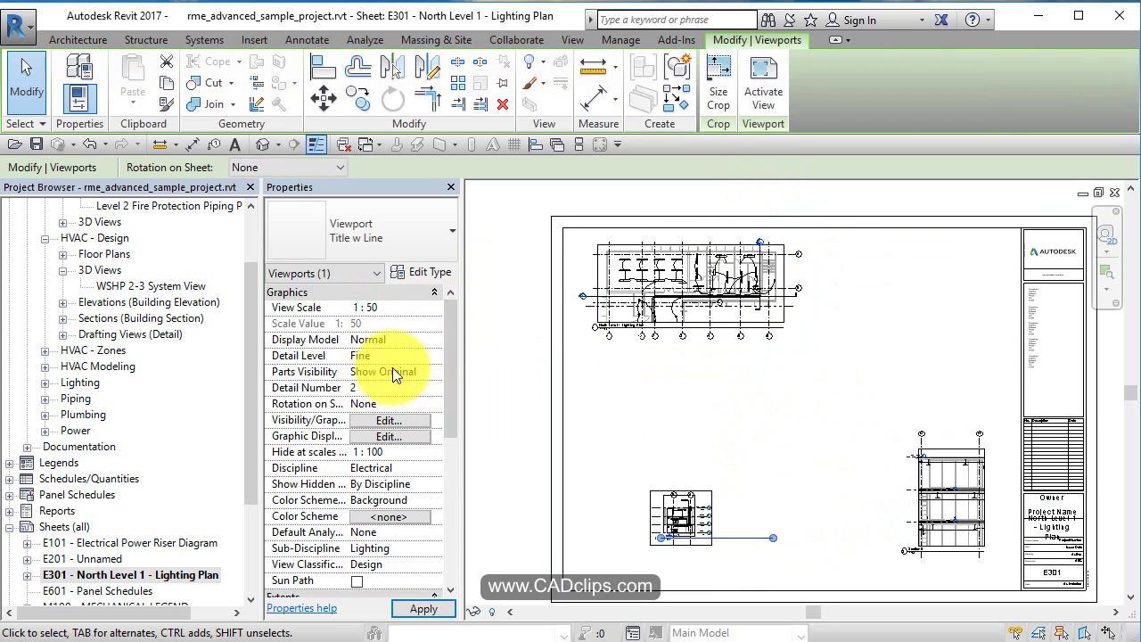
left_click(779, 364)
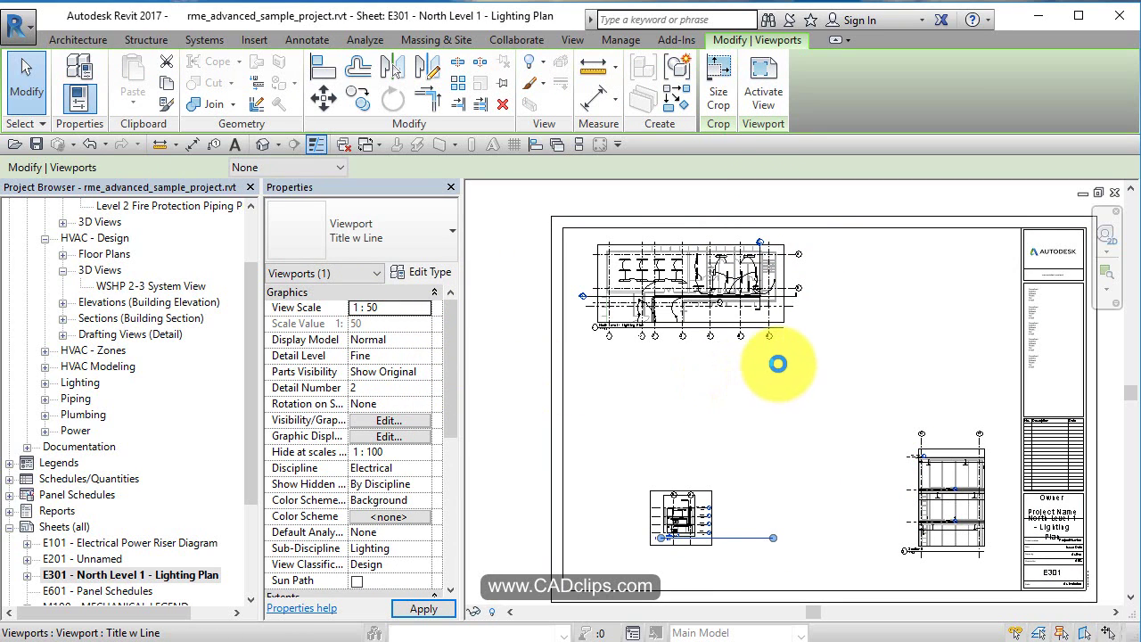
left_click(915, 410)
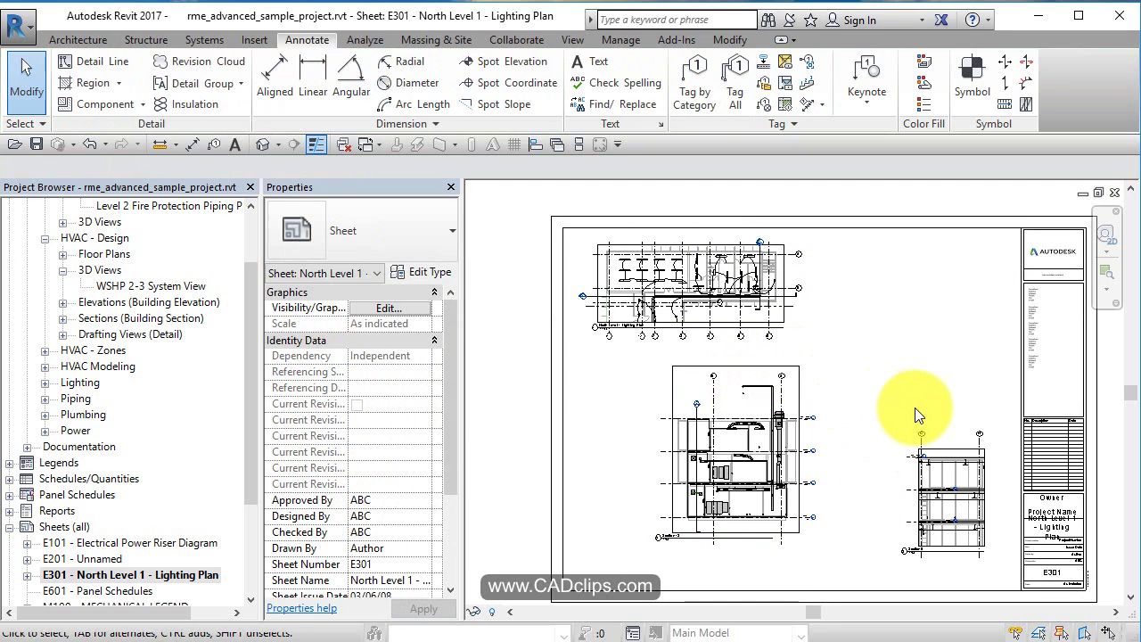
left_click(716, 475)
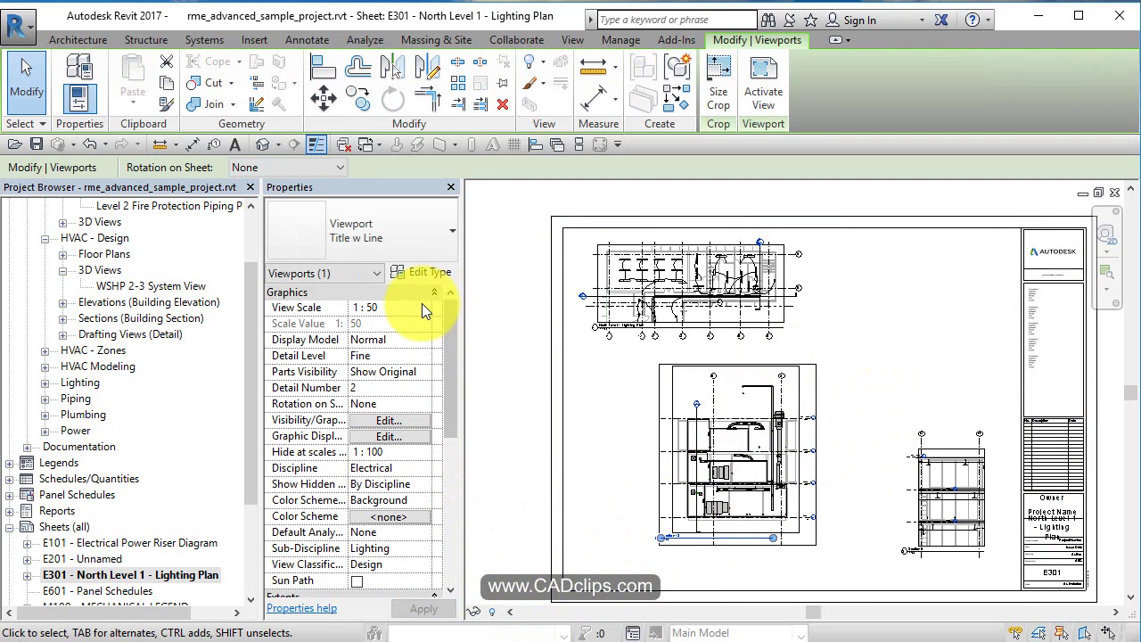